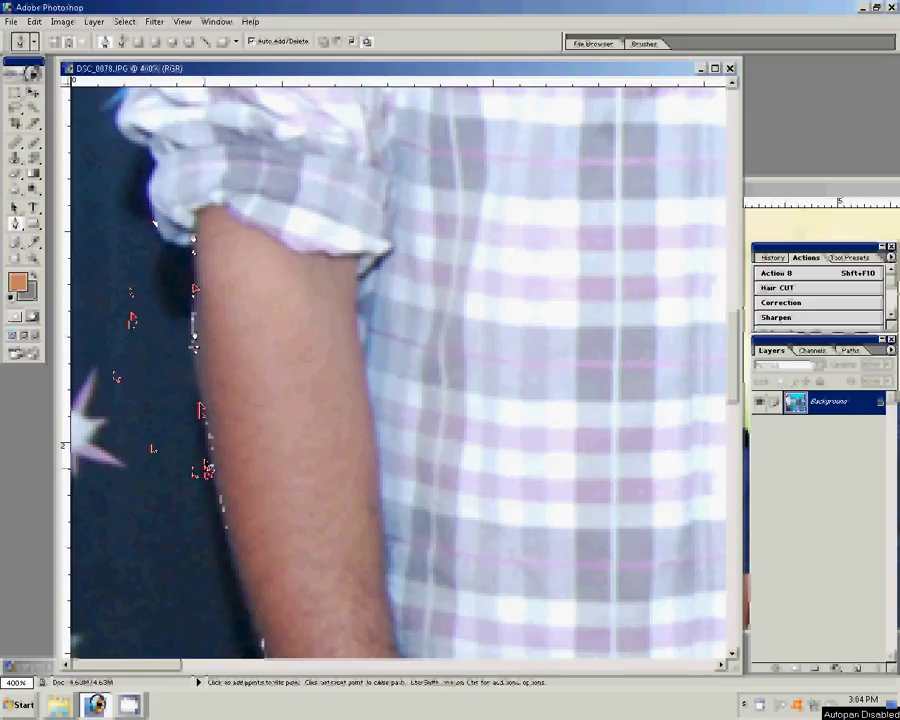
- Place Pen anchors along the man's arm, sleeve, shoulder and jaw edges
{"action": "left_click", "coordinate": [214, 473]}
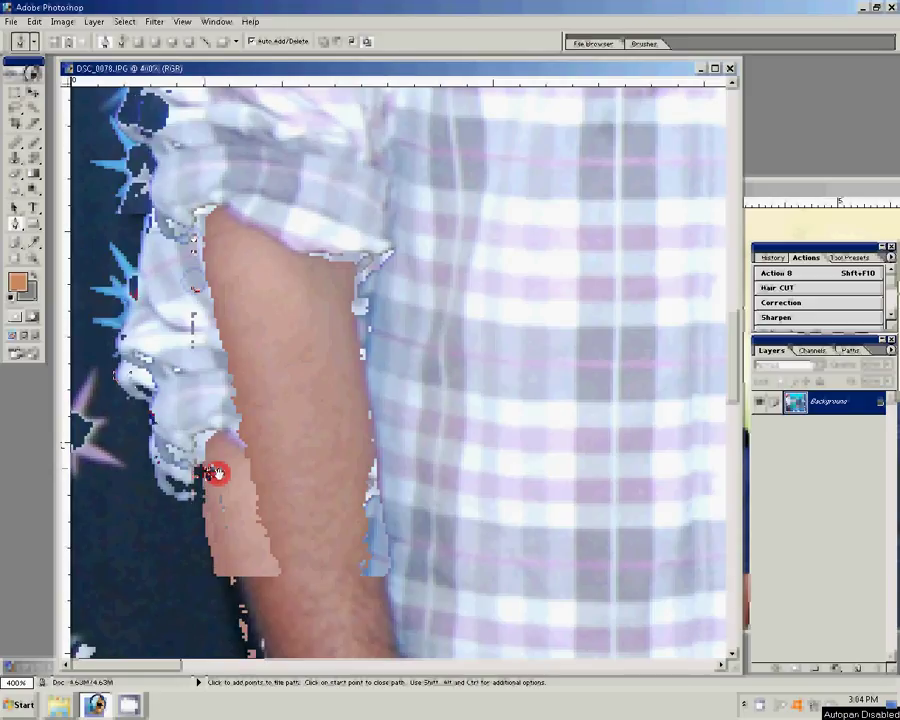
{"action": "left_click", "coordinate": [157, 499]}
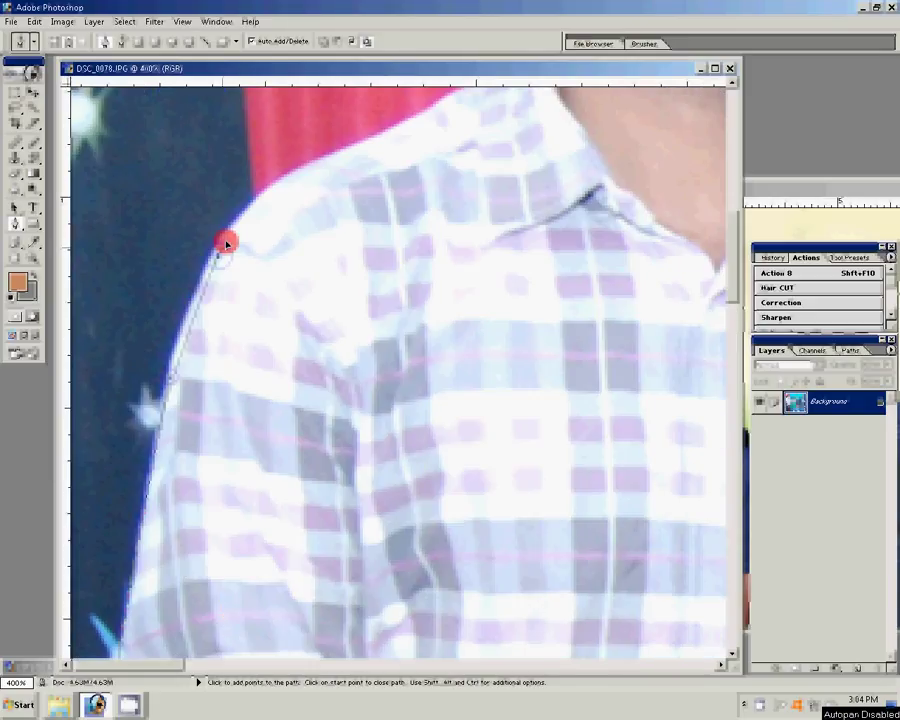
{"action": "left_click", "coordinate": [398, 133]}
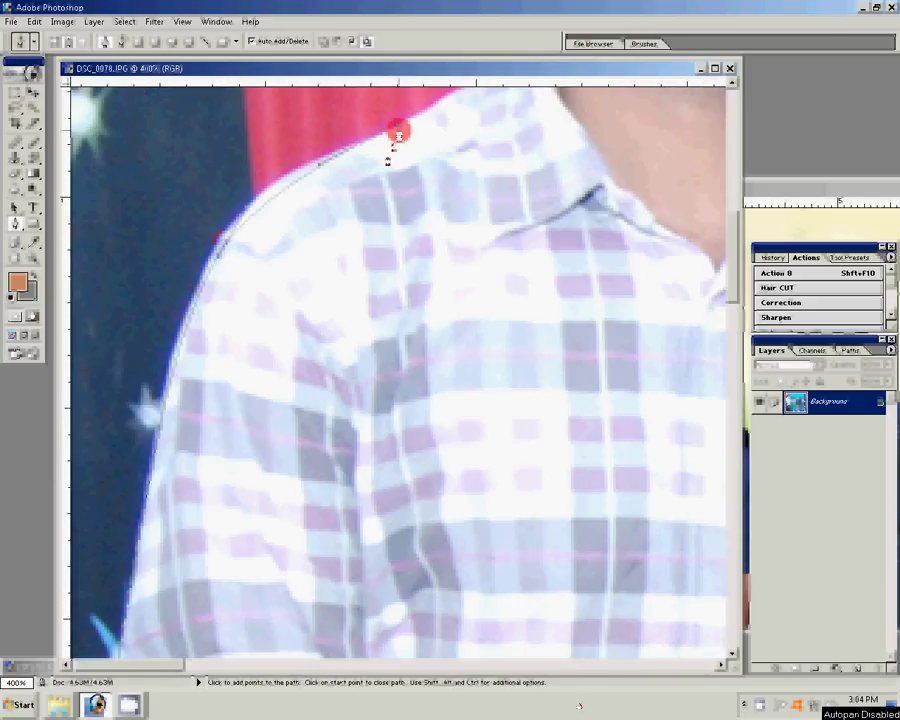
{"action": "left_click", "coordinate": [385, 171]}
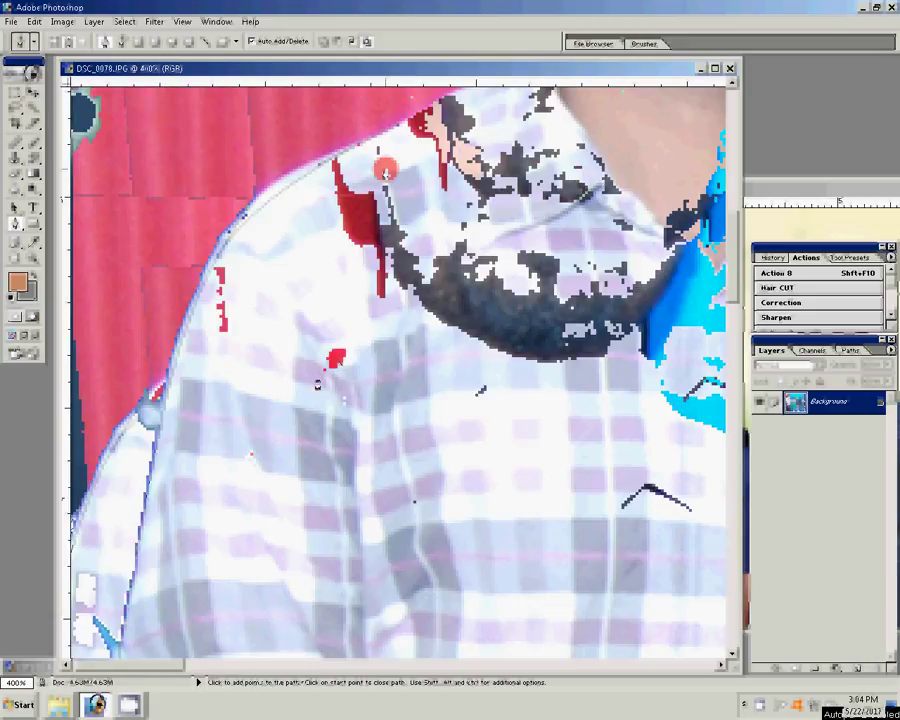
{"action": "left_click", "coordinate": [361, 337]}
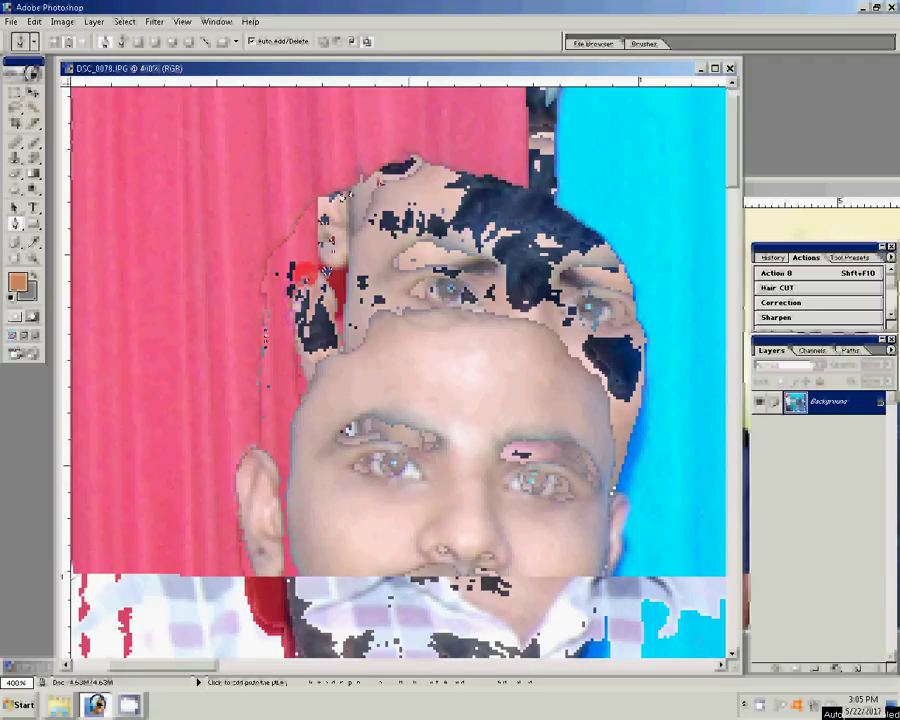
{"action": "left_click", "coordinate": [648, 347]}
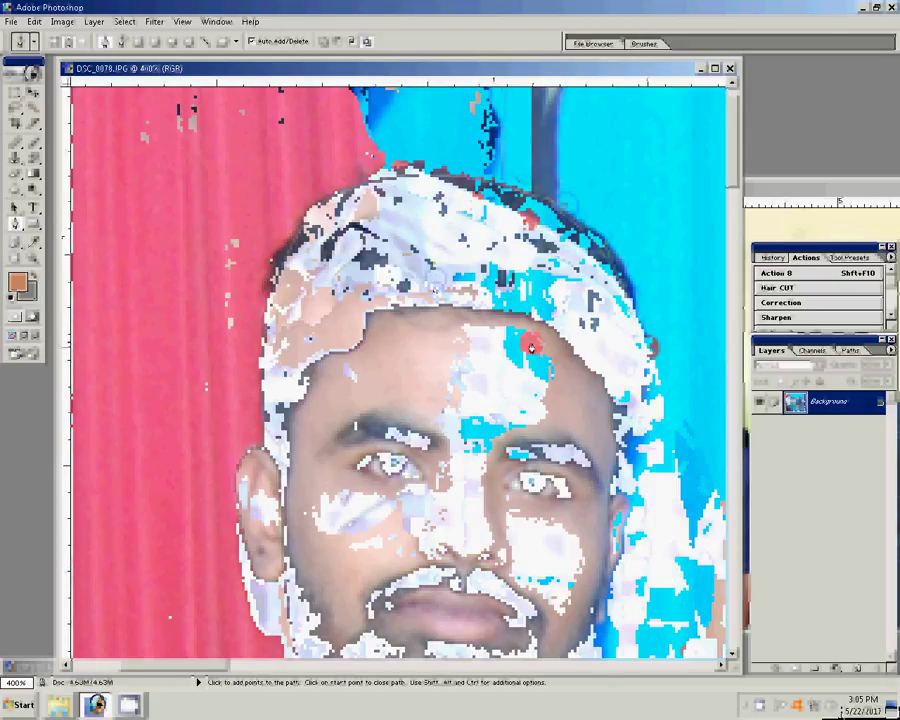
- Continue the path with anchors over the shoulder and down the woman's hair edge
{"action": "scroll", "coordinate": [580, 330], "scroll_direction": "down", "scroll_amount": 5}
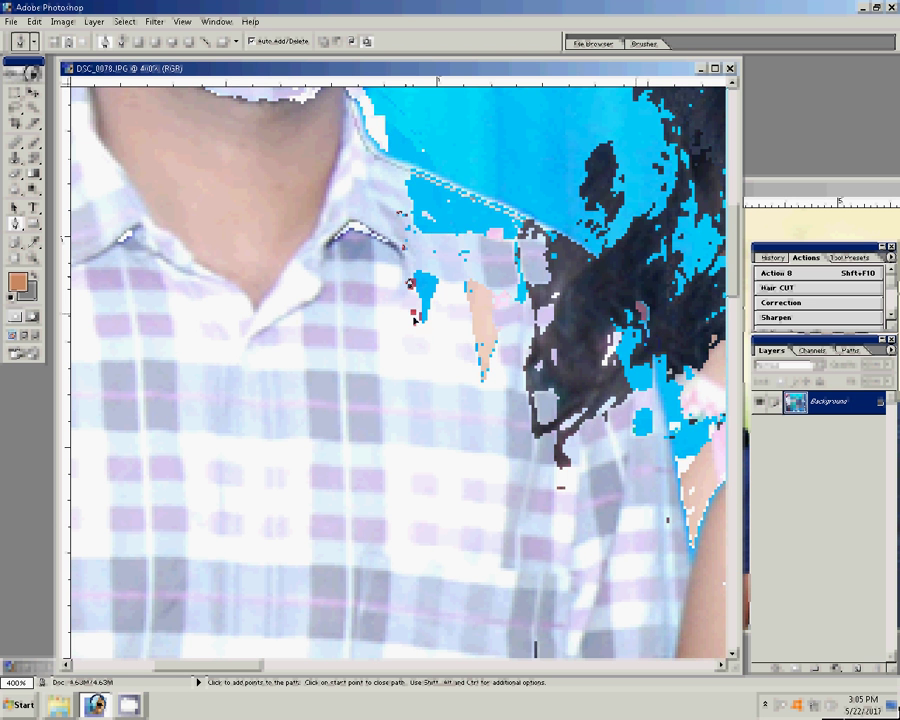
{"action": "left_click", "coordinate": [443, 295]}
{"action": "left_click", "coordinate": [537, 203]}
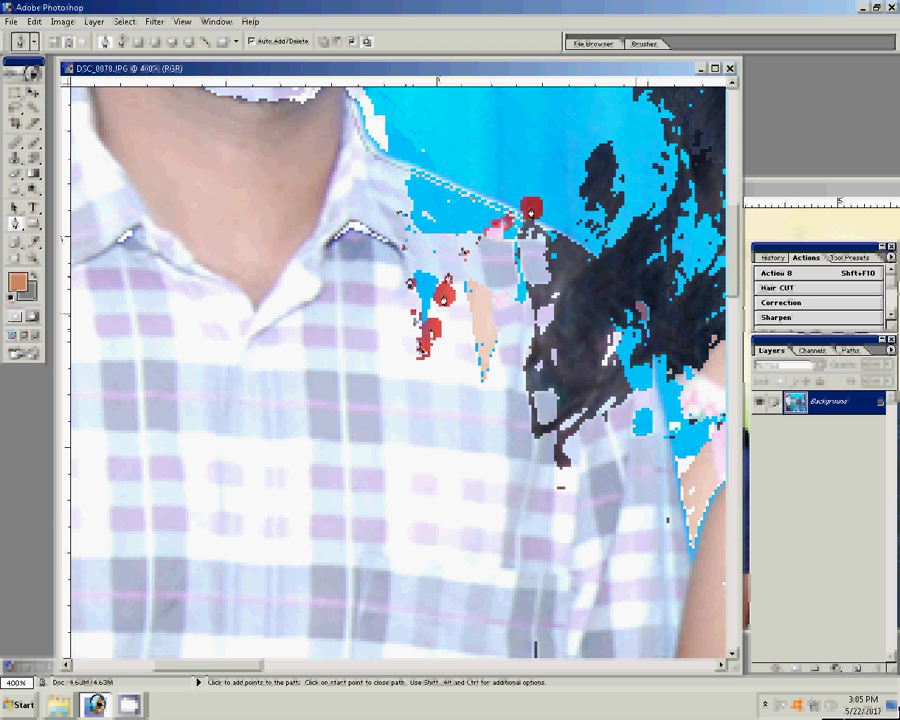
{"action": "left_click", "coordinate": [370, 340]}
{"action": "left_click", "coordinate": [407, 160]}
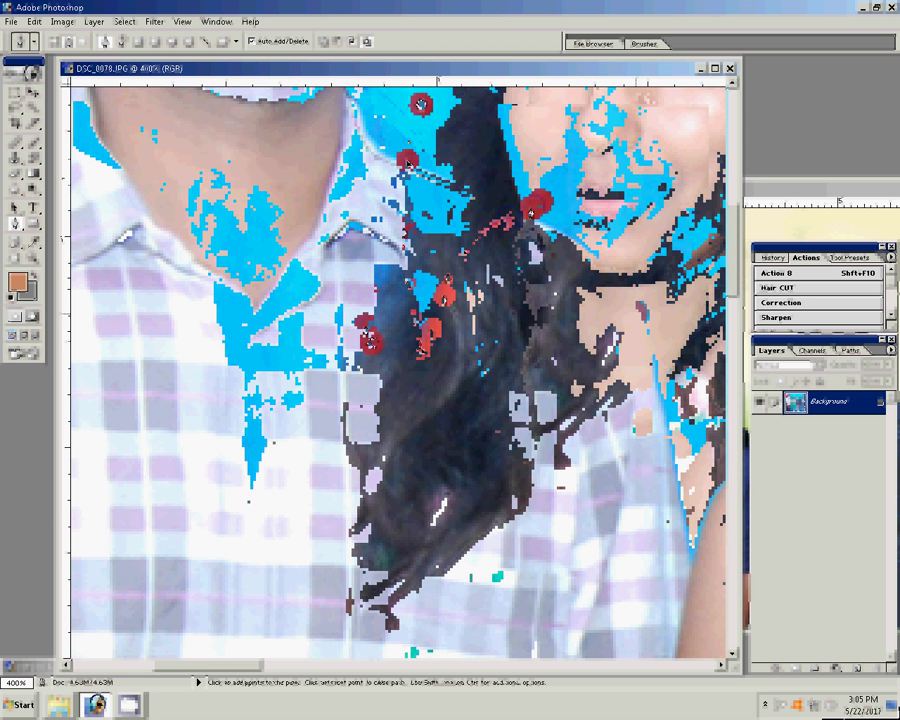
{"action": "left_click", "coordinate": [290, 283]}
{"action": "left_click", "coordinate": [268, 380]}
{"action": "left_click", "coordinate": [245, 445]}
{"action": "left_click", "coordinate": [314, 286]}
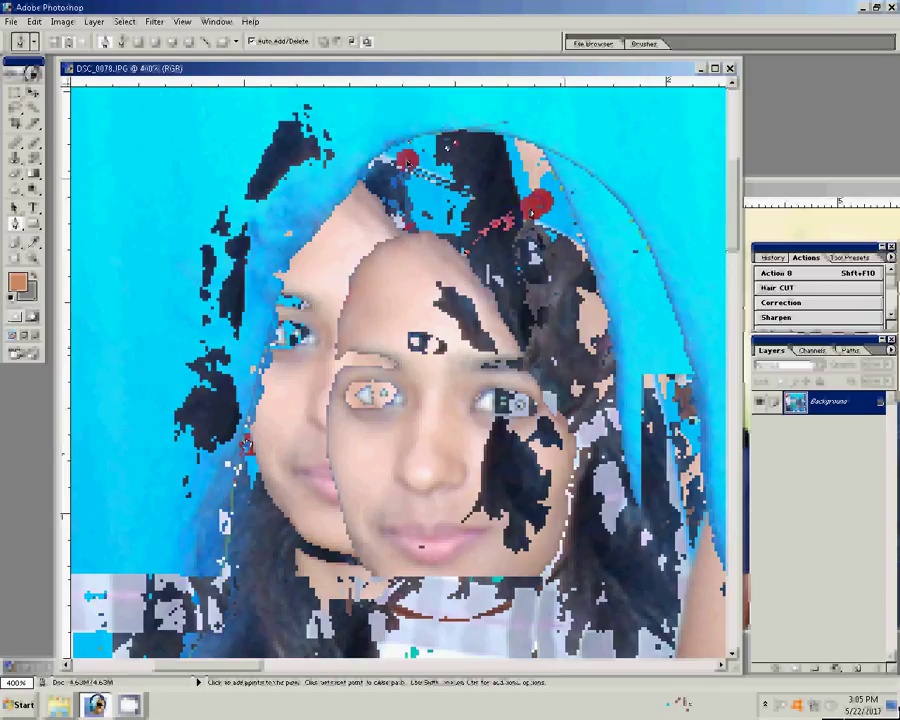
- Extend the path anchors down the woman's lower hair and shoulder to the neck edge
{"action": "left_click_drag", "start_coordinate": [407, 160], "coordinate": [447, 240]}
{"action": "left_click_drag", "start_coordinate": [408, 138], "coordinate": [472, 380]}
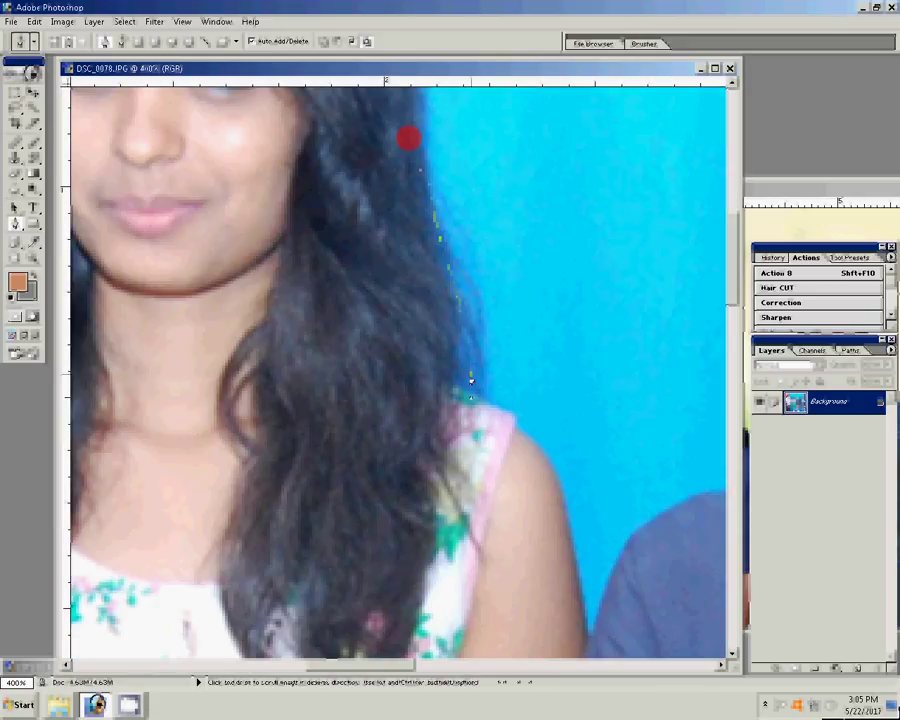
{"action": "left_click_drag", "start_coordinate": [543, 466], "coordinate": [547, 470]}
{"action": "left_click_drag", "start_coordinate": [565, 520], "coordinate": [382, 262]}
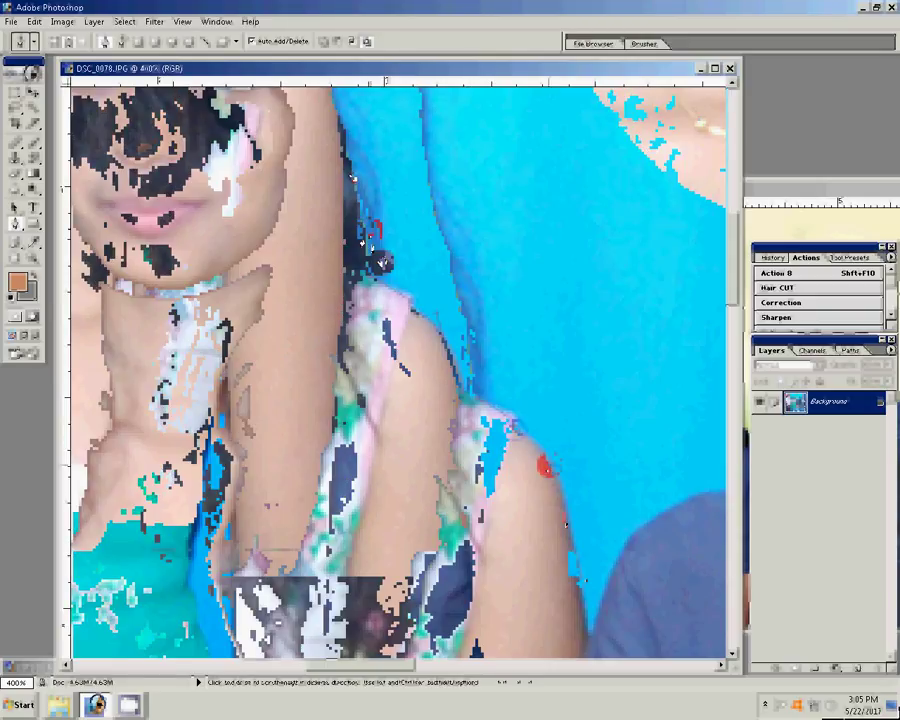
{"action": "mouse_move", "coordinate": [382, 262]}
{"action": "left_mouse_down"}
{"action": "mouse_move", "coordinate": [568, 136]}
{"action": "mouse_move", "coordinate": [426, 390]}
{"action": "left_mouse_up"}
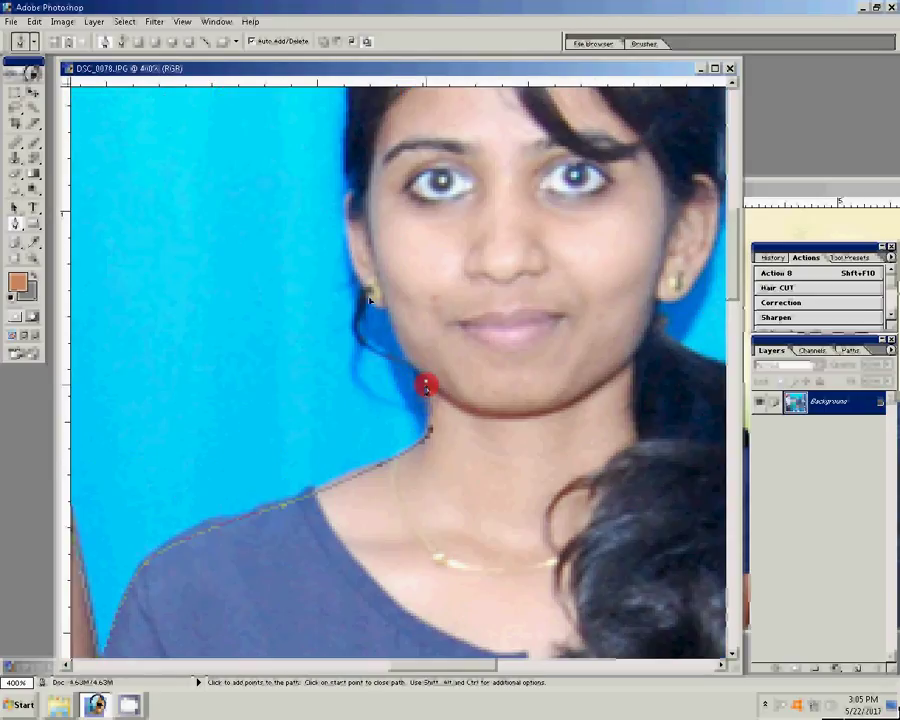
{"action": "mouse_move", "coordinate": [240, 388]}
{"action": "left_mouse_down"}
{"action": "mouse_move", "coordinate": [258, 255]}
{"action": "mouse_move", "coordinate": [398, 183]}
{"action": "left_mouse_up"}
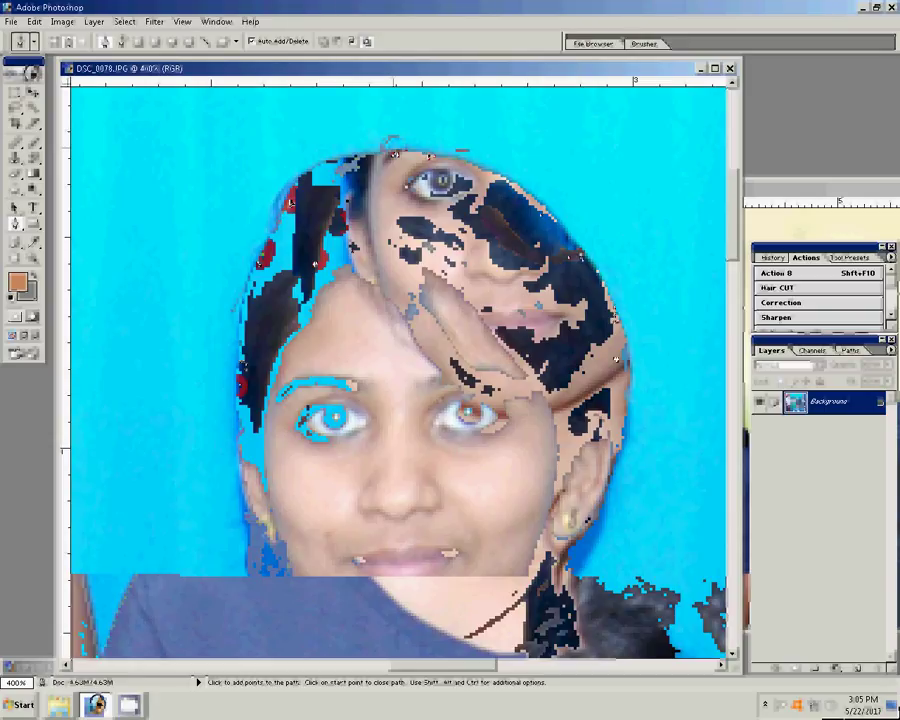
{"action": "mouse_move", "coordinate": [433, 323]}
{"action": "left_mouse_down"}
{"action": "mouse_move", "coordinate": [498, 192]}
{"action": "mouse_move", "coordinate": [492, 236]}
{"action": "left_mouse_up"}
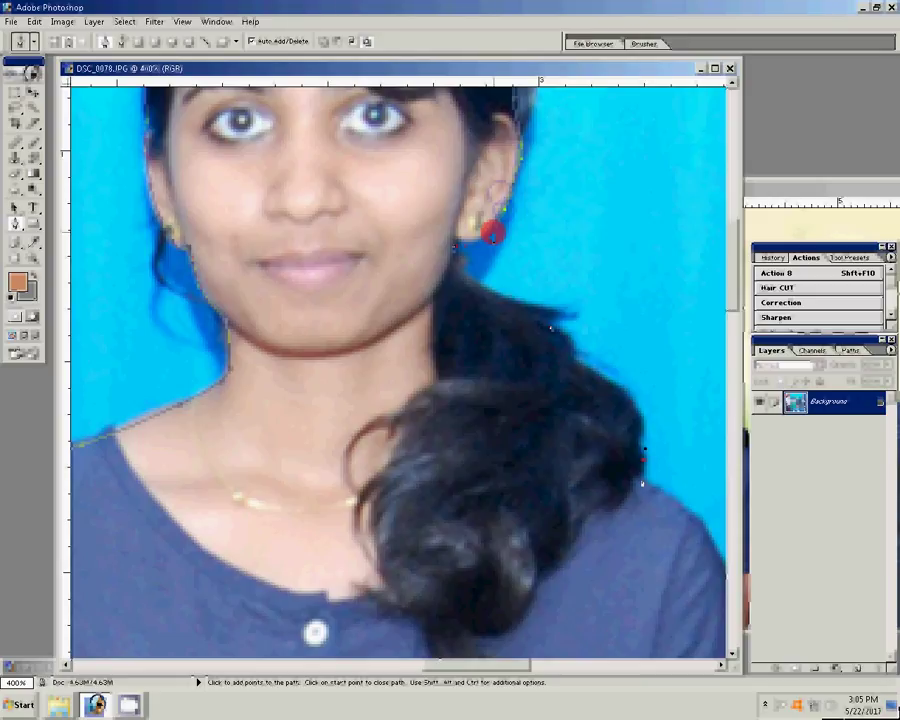
{"action": "left_click_drag", "start_coordinate": [340, 193], "coordinate": [386, 231]}
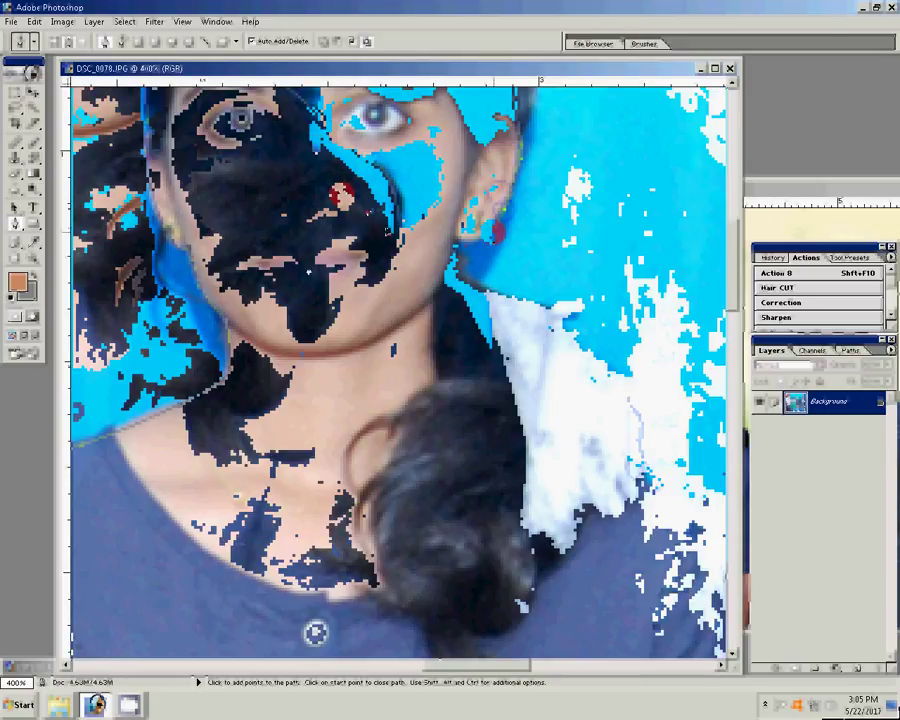
{"action": "left_click", "coordinate": [287, 470]}
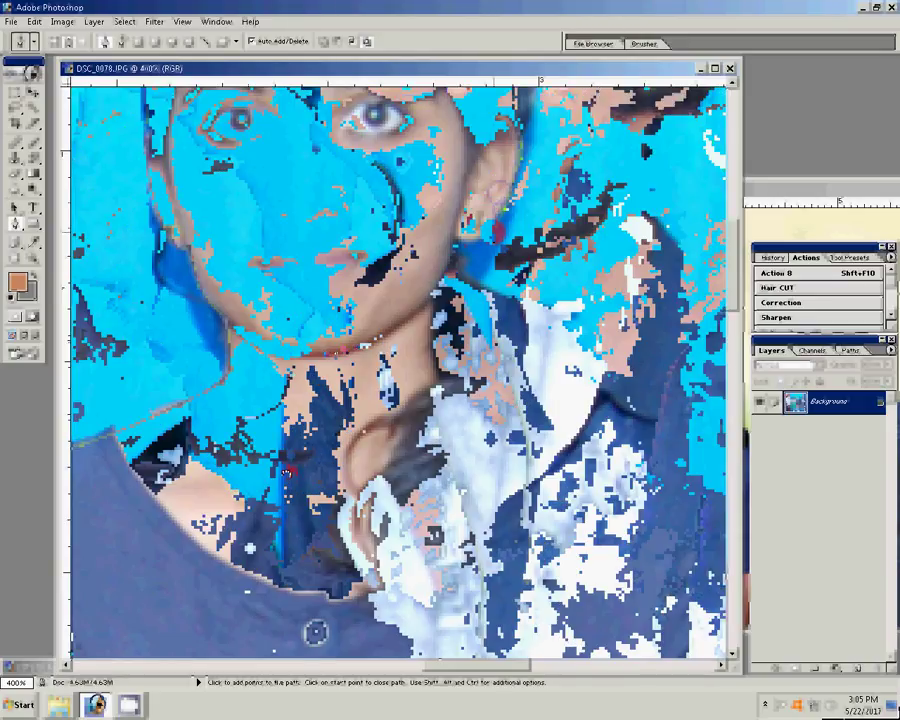
{"action": "left_click", "coordinate": [380, 292]}
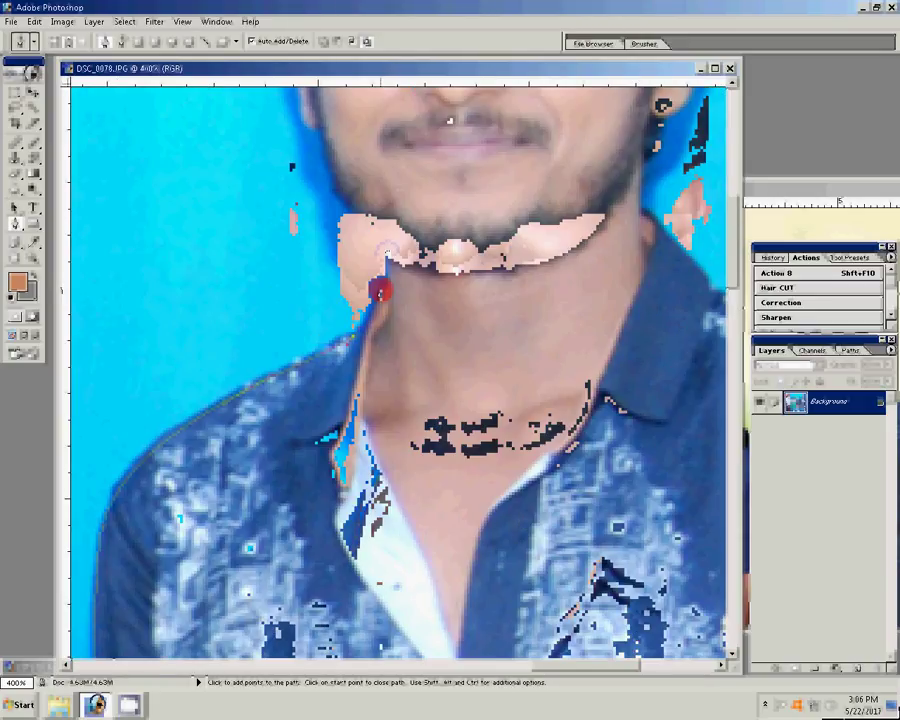
- Trace anchors around the bearded man's face, top of head, right ear and dark shirt edge
{"action": "scroll", "coordinate": [375, 290], "scroll_direction": "up", "scroll_amount": 3}
{"action": "left_click", "coordinate": [285, 243]}
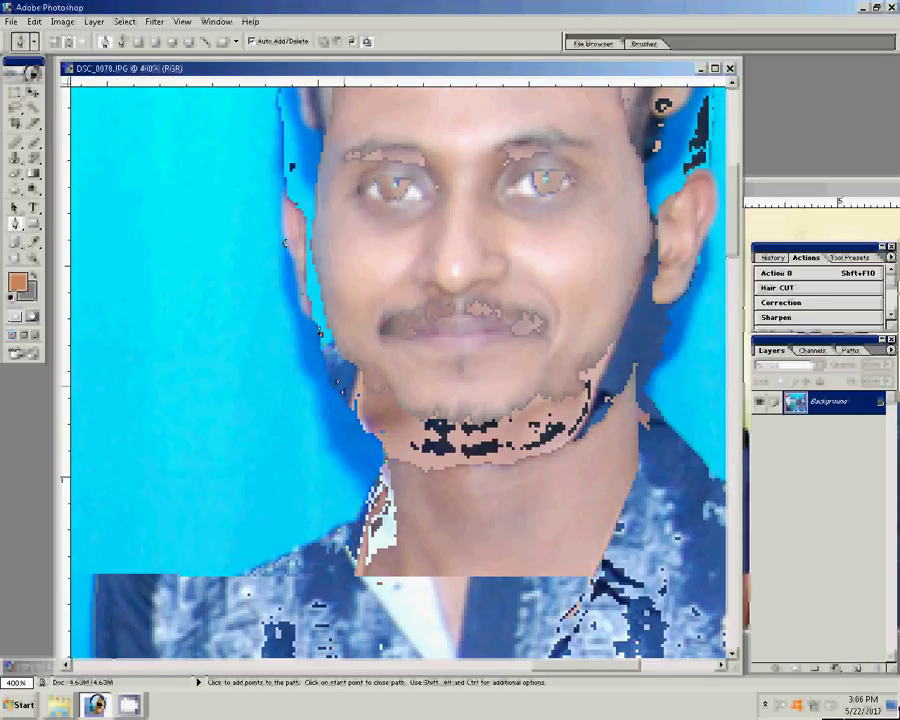
{"action": "left_click", "coordinate": [215, 348]}
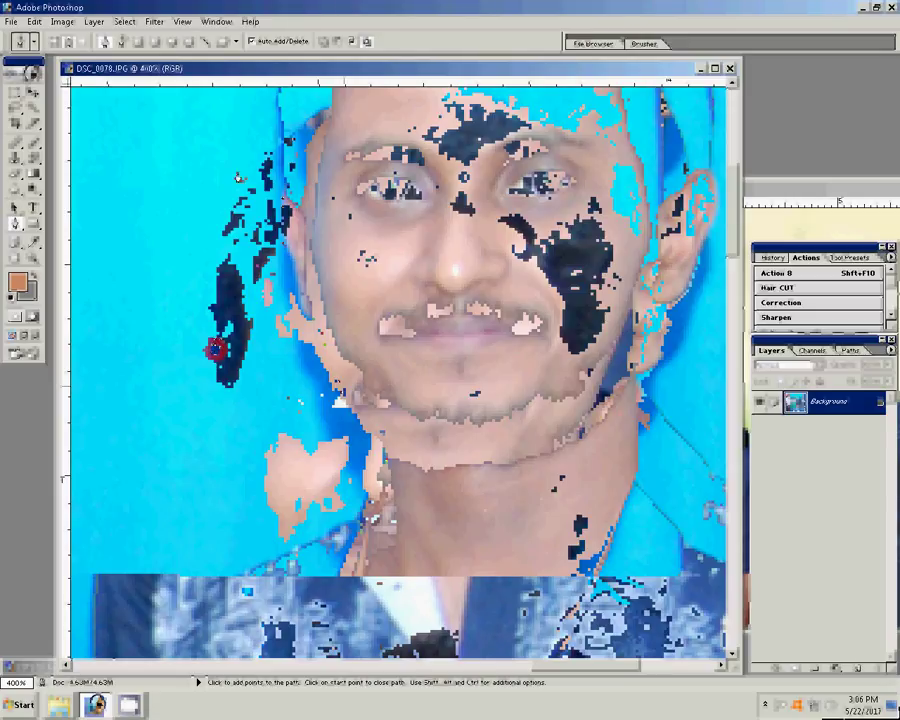
{"action": "left_click", "coordinate": [228, 215]}
{"action": "left_click", "coordinate": [245, 190]}
{"action": "scroll", "coordinate": [400, 350], "scroll_direction": "up", "scroll_amount": 3}
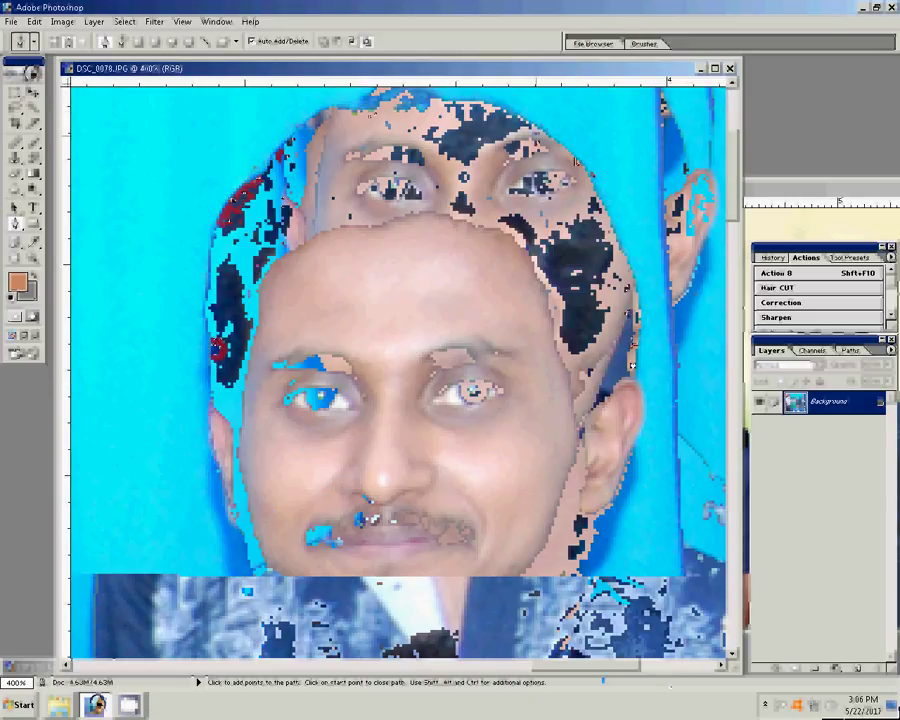
{"action": "left_click", "coordinate": [638, 415]}
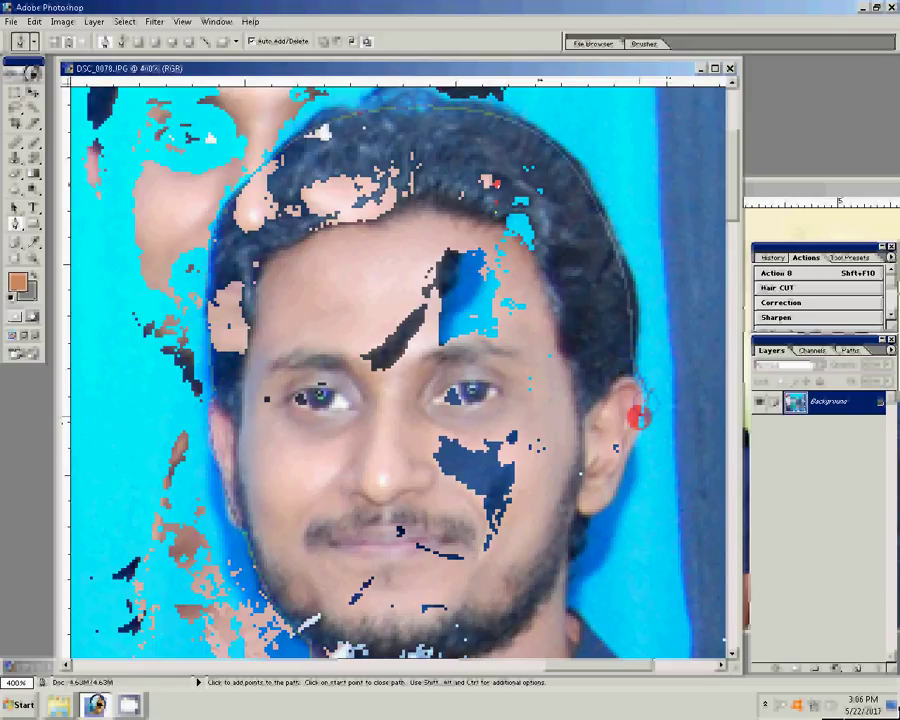
{"action": "left_click", "coordinate": [432, 268]}
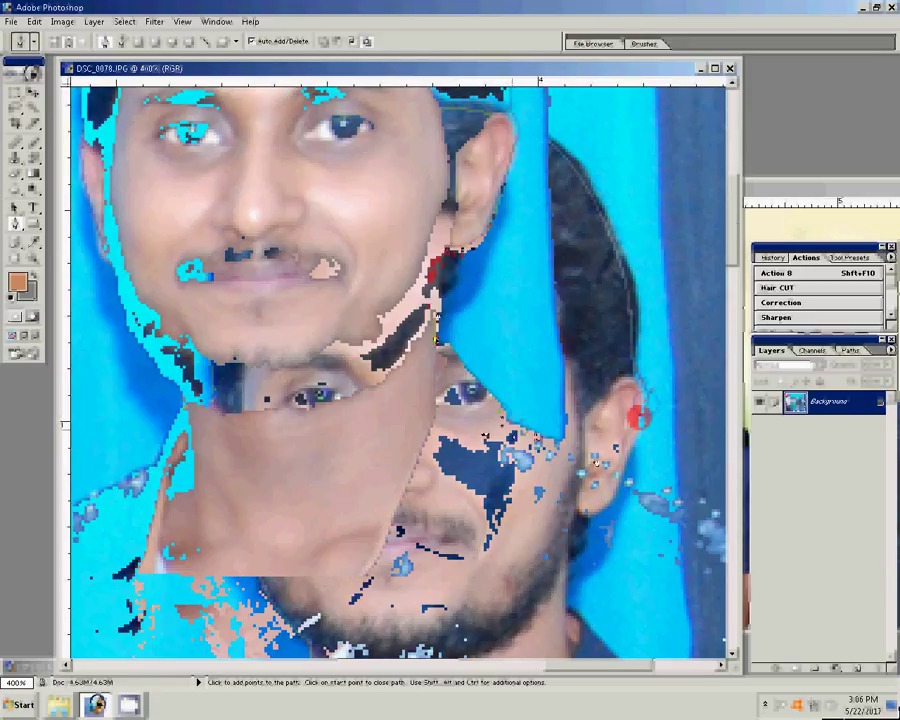
{"action": "left_click", "coordinate": [543, 338]}
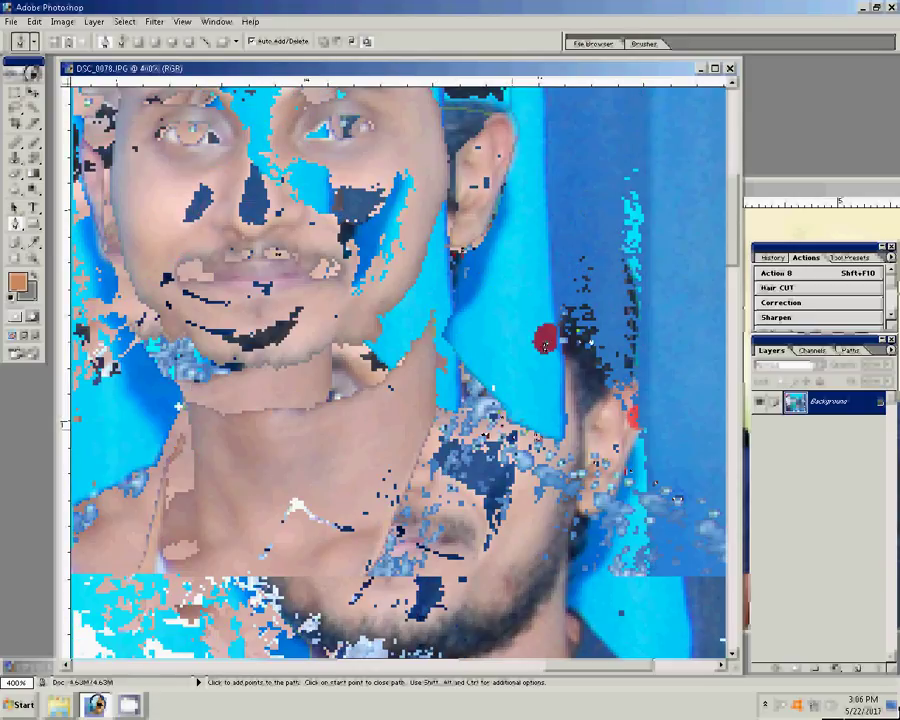
{"action": "left_click", "coordinate": [637, 591]}
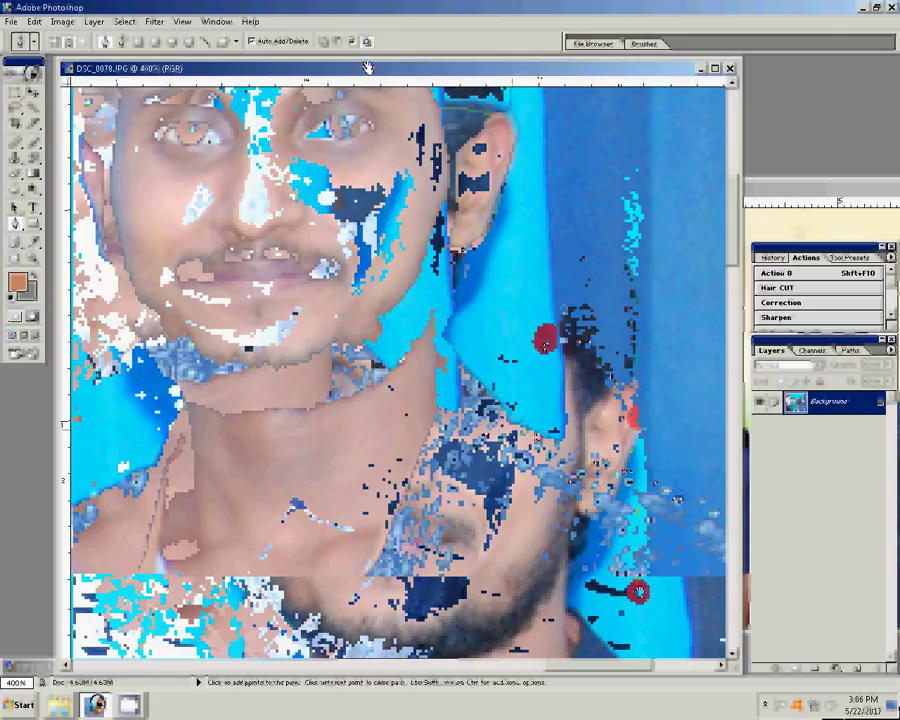
{"action": "left_click", "coordinate": [680, 373]}
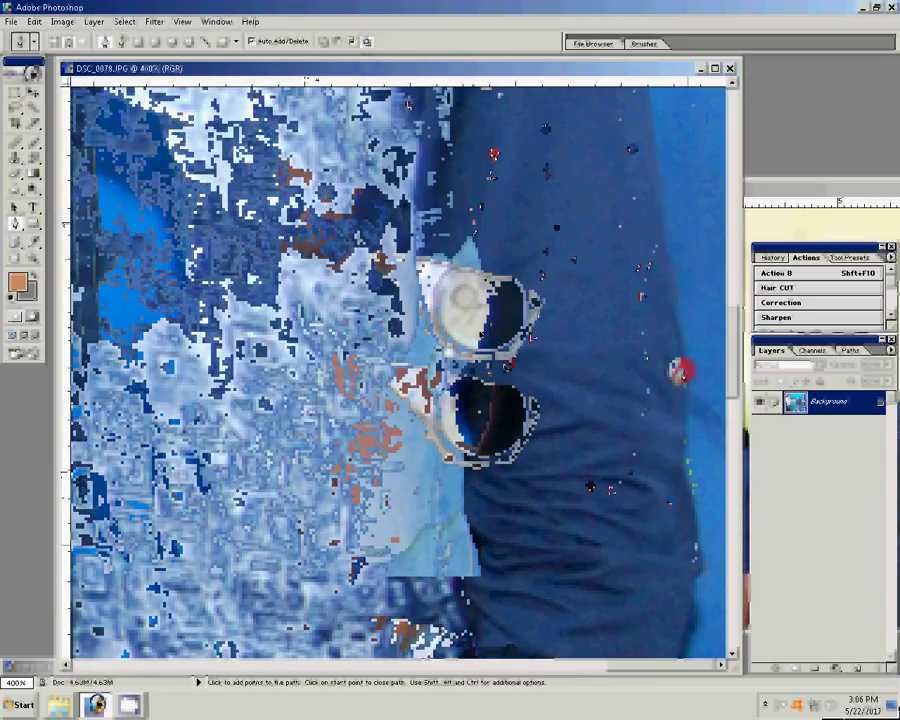
- Add a run of anchors up the left edge of the jeans
{"action": "left_click_drag", "start_coordinate": [482, 336], "coordinate": [478, 174]}
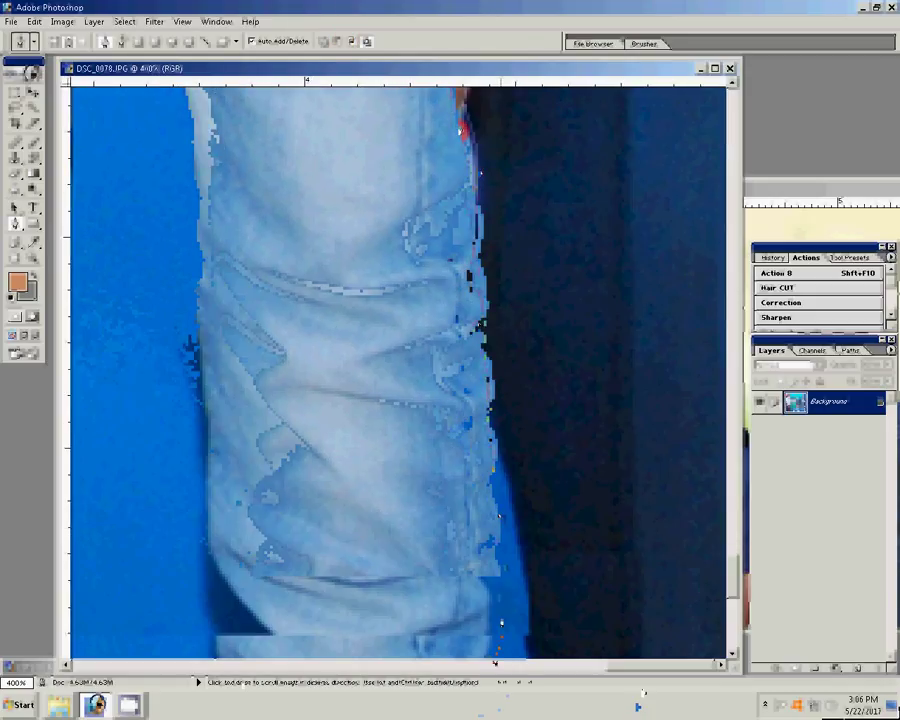
{"action": "left_click", "coordinate": [250, 553]}
{"action": "left_click", "coordinate": [240, 515]}
{"action": "left_click", "coordinate": [260, 458]}
{"action": "left_click", "coordinate": [252, 390]}
{"action": "left_click", "coordinate": [275, 350]}
{"action": "left_click", "coordinate": [225, 291]}
{"action": "left_click", "coordinate": [208, 232]}
{"action": "left_click", "coordinate": [212, 144]}
{"action": "left_click_drag", "start_coordinate": [212, 144], "coordinate": [340, 382]}
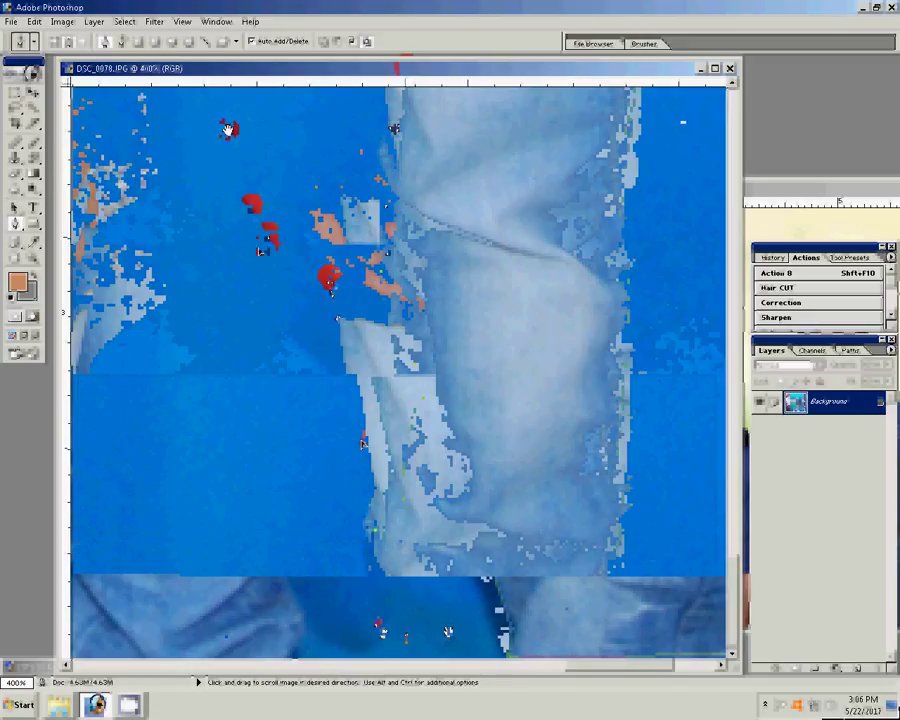
- Add path anchors along the sleeve edge and up the trouser edge
{"action": "key", "text": "space"}
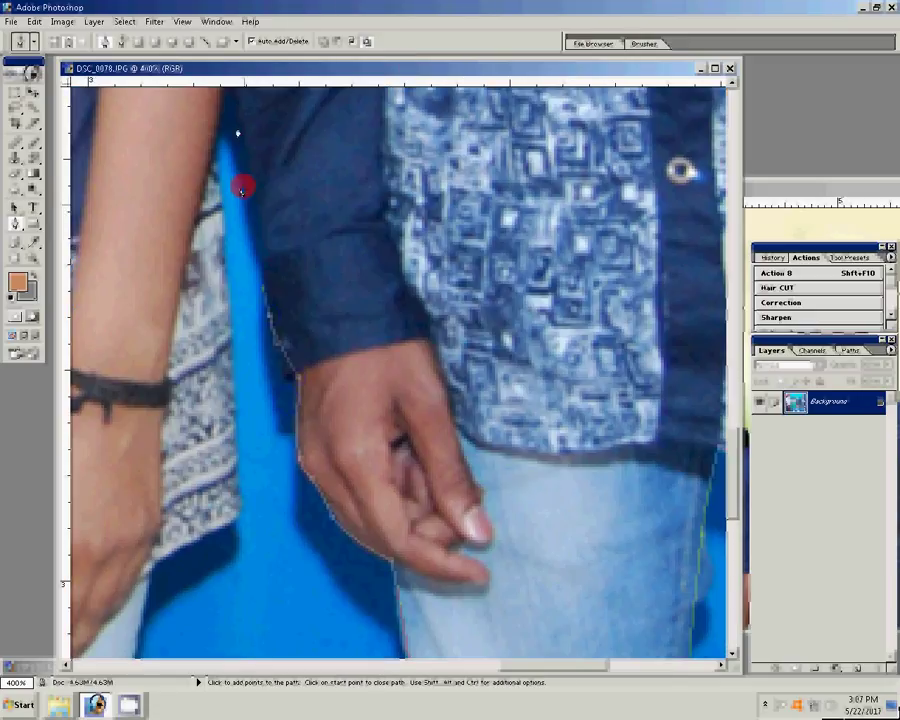
{"action": "left_click", "coordinate": [230, 107]}
{"action": "left_click", "coordinate": [246, 151]}
{"action": "left_click", "coordinate": [212, 536]}
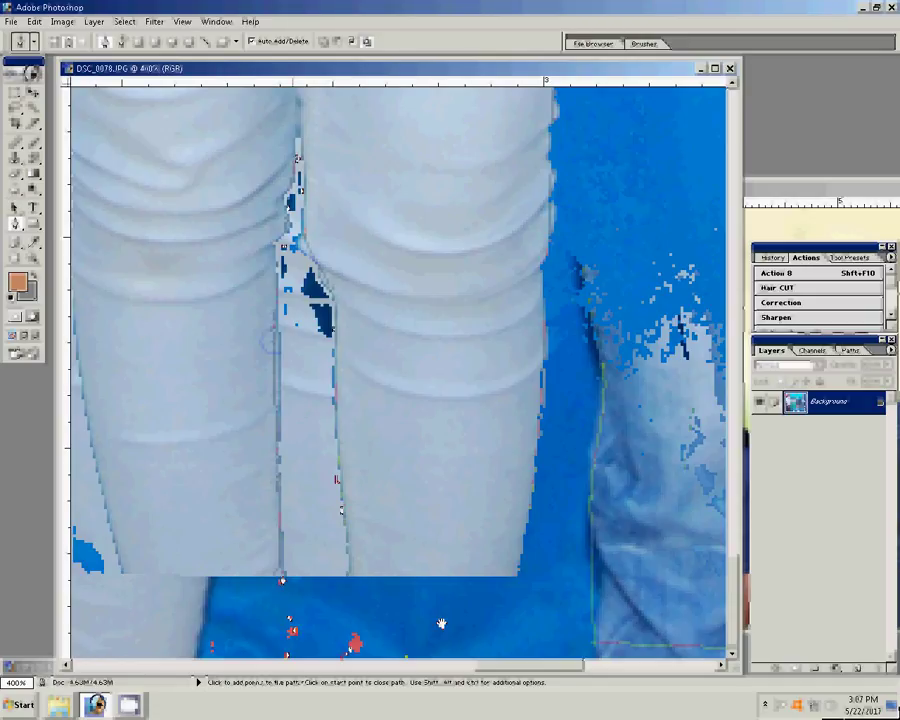
{"action": "left_click_drag", "start_coordinate": [472, 655], "coordinate": [350, 658]}
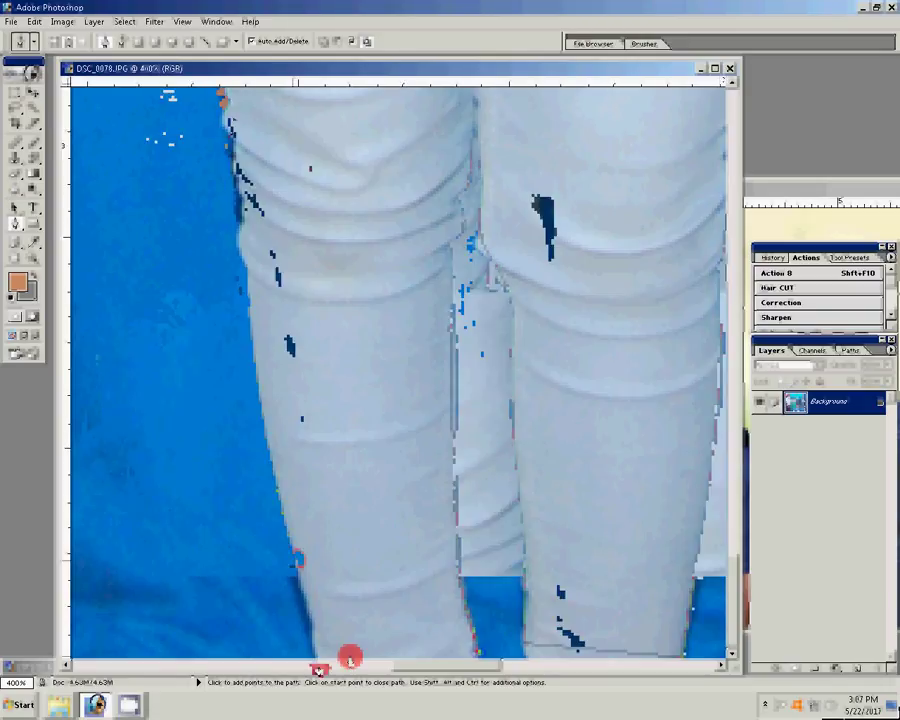
{"action": "scroll", "coordinate": [318, 668], "scroll_direction": "up", "scroll_amount": 3}
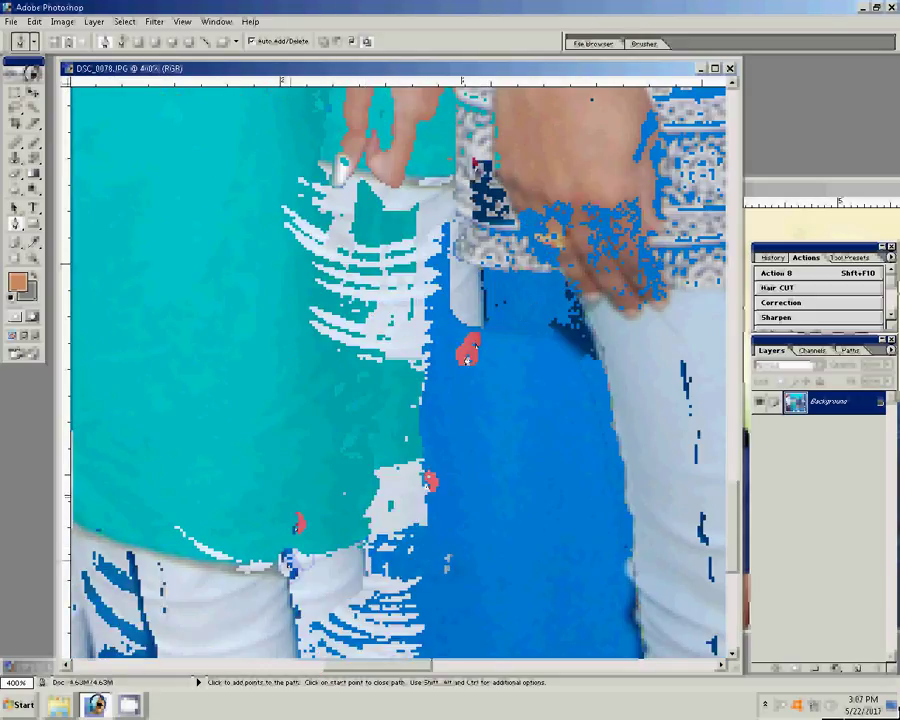
{"action": "scroll", "coordinate": [455, 508], "scroll_direction": "down", "scroll_amount": 5}
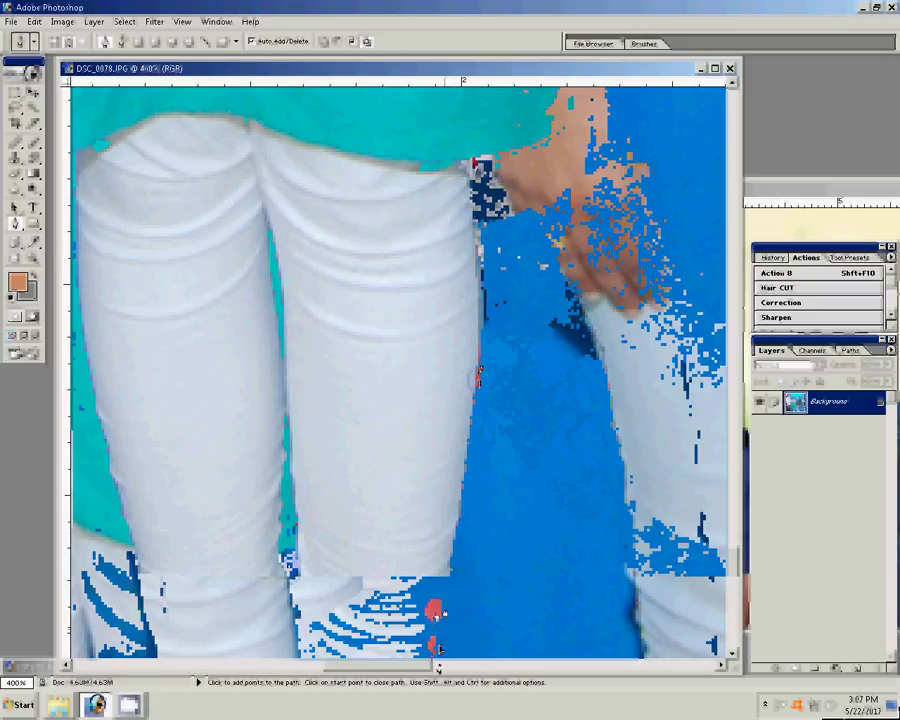
{"action": "scroll", "coordinate": [500, 500], "scroll_direction": "down", "scroll_amount": 5}
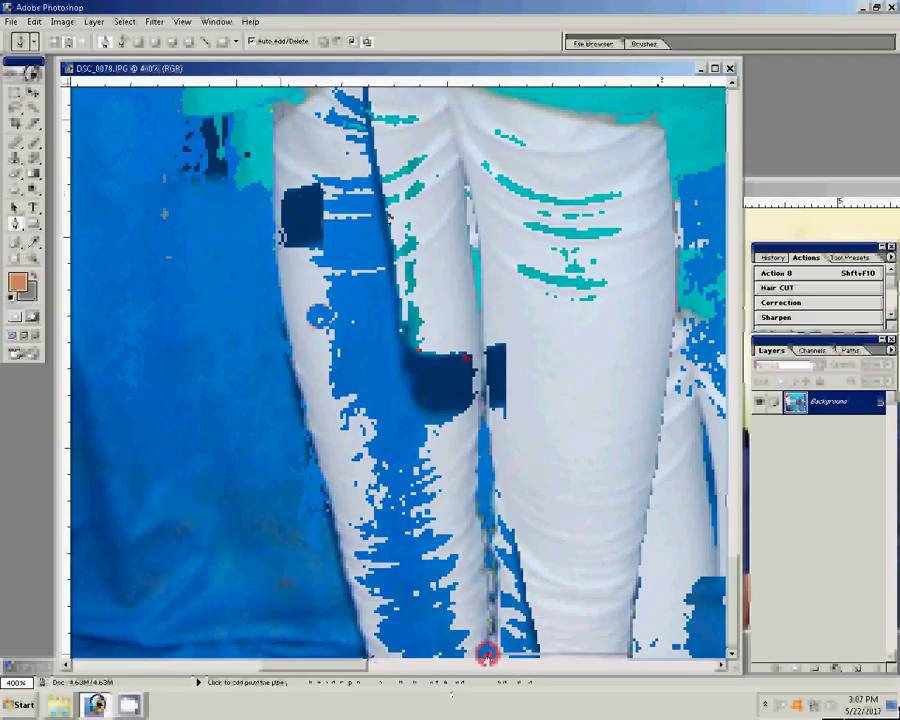
{"action": "left_click", "coordinate": [341, 316]}
{"action": "left_click", "coordinate": [316, 299]}
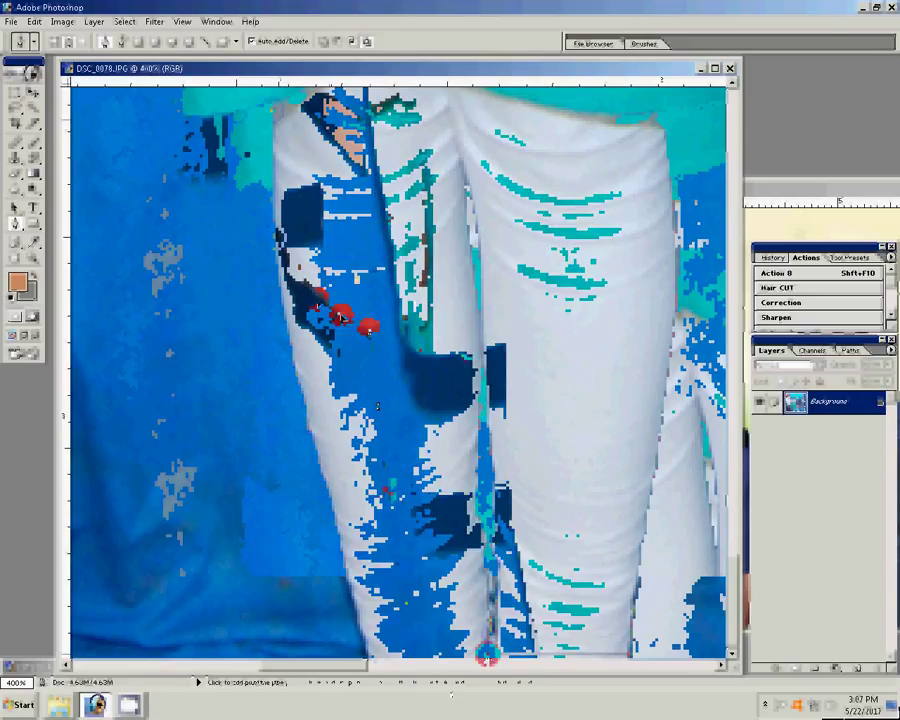
{"action": "left_click", "coordinate": [276, 238]}
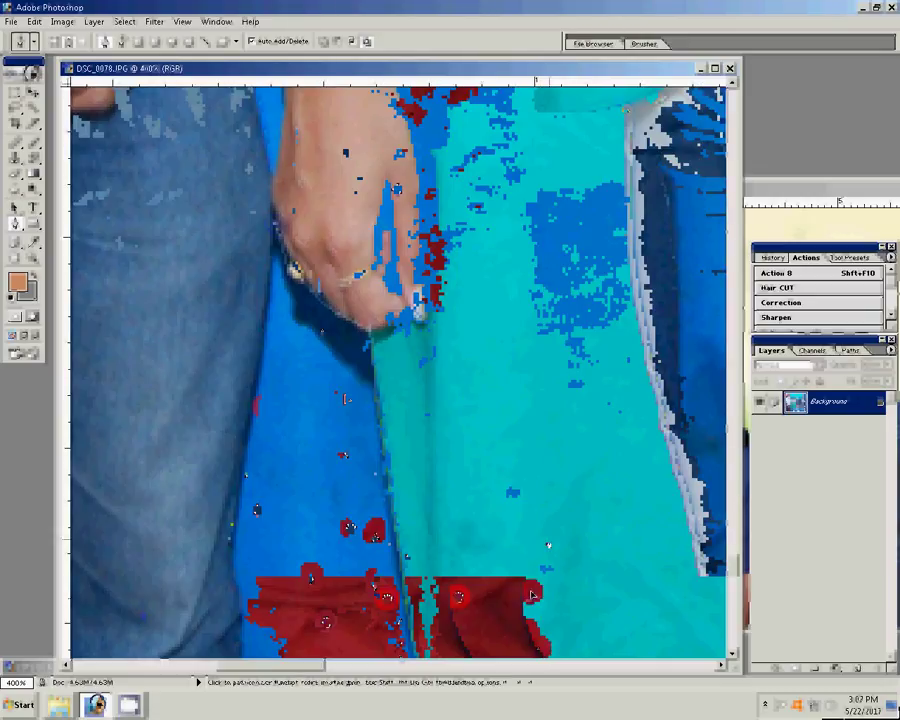
- Close the outline around the red cloth gap and convert the path into a selection
{"action": "left_click", "coordinate": [521, 352]}
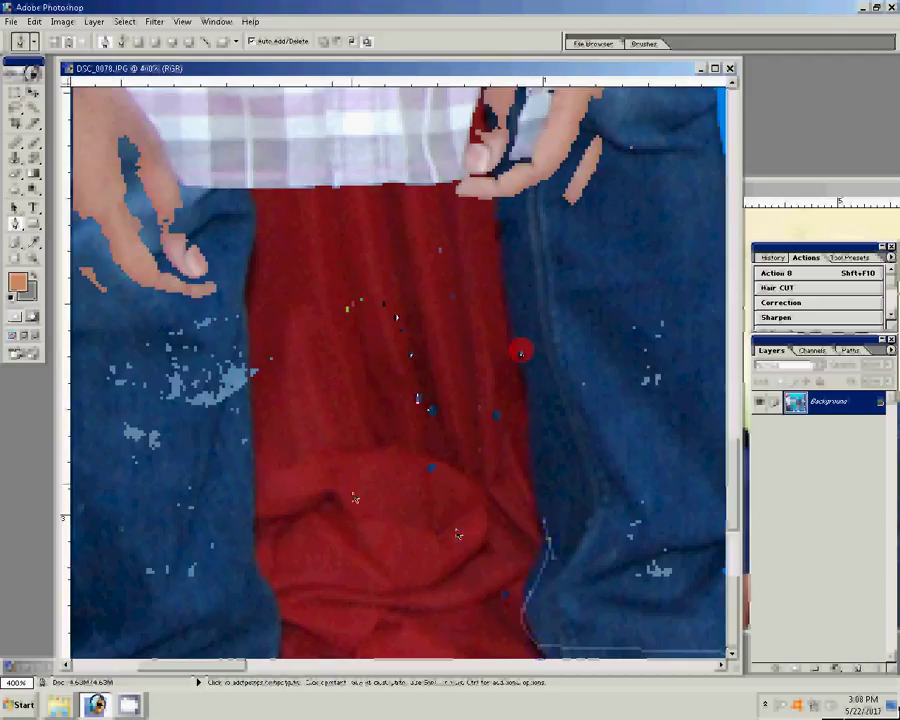
{"action": "left_click", "coordinate": [343, 382]}
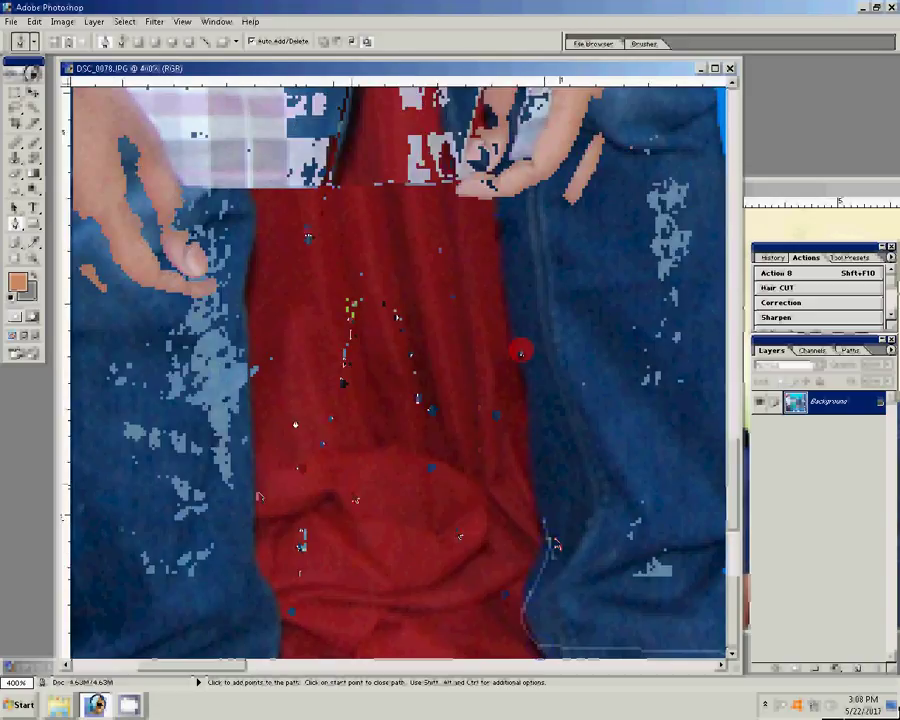
{"action": "scroll", "coordinate": [521, 352], "scroll_direction": "down", "scroll_amount": 5}
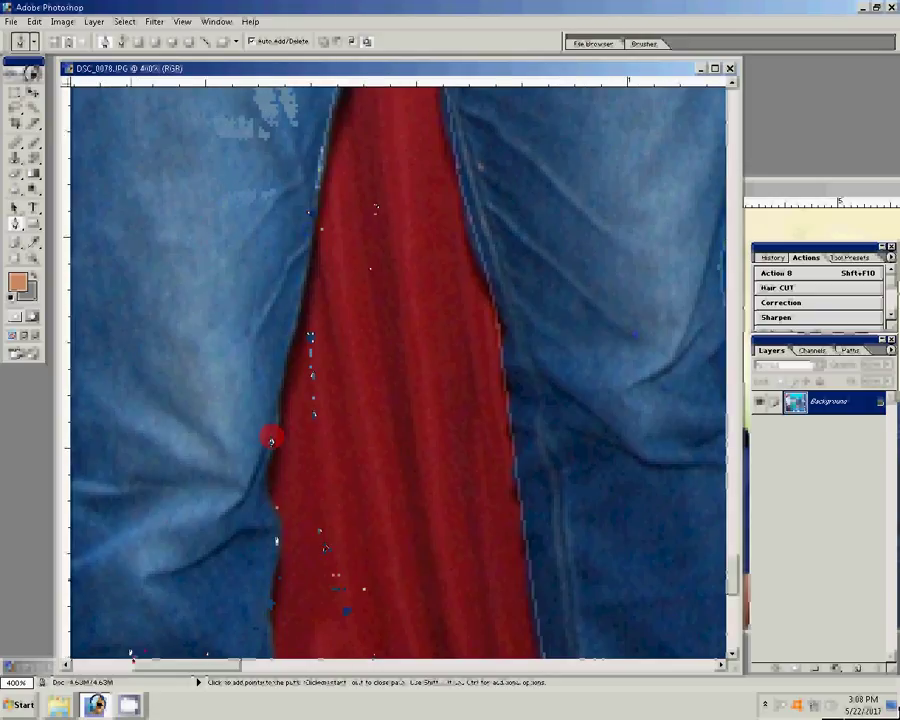
{"action": "right_click", "coordinate": [352, 395]}
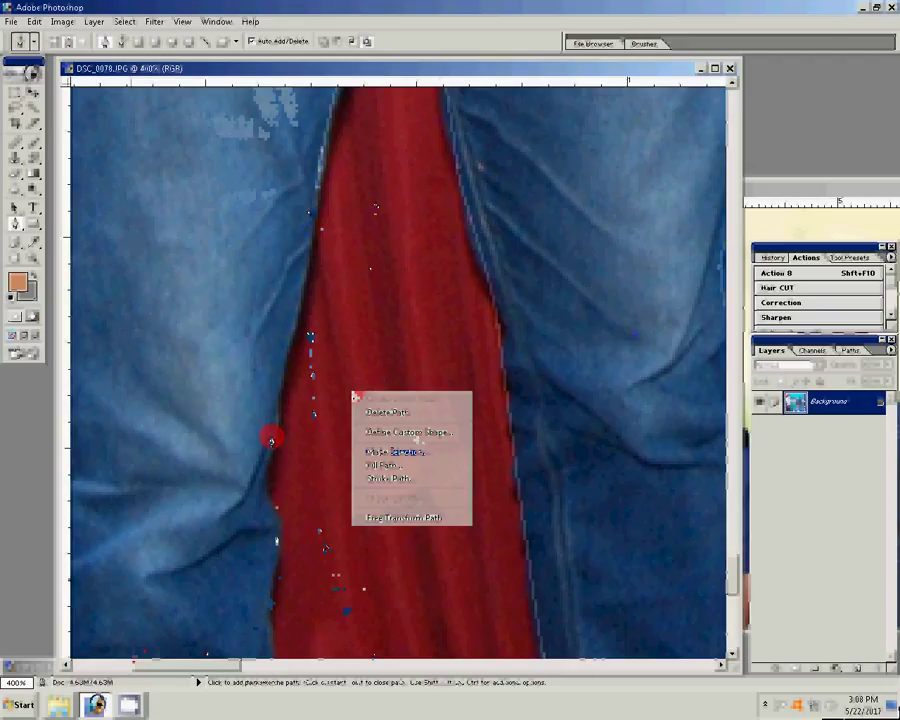
{"action": "left_click", "coordinate": [410, 450]}
{"action": "left_click", "coordinate": [424, 204]}
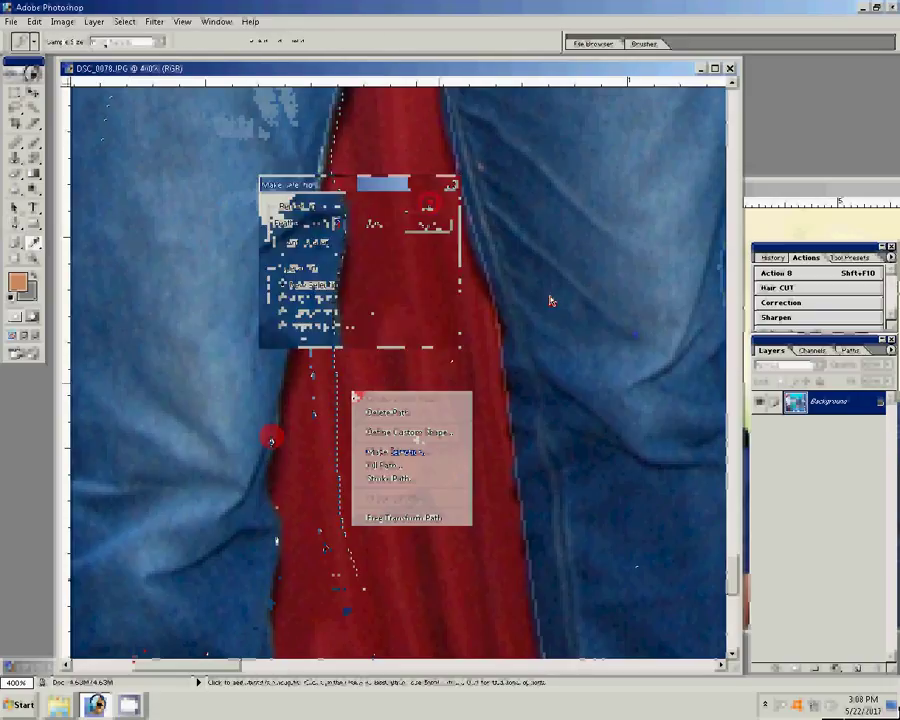
- Copy the selected people onto Layer 1 and fit the whole photo on screen
{"action": "key", "text": "ctrl+j"}
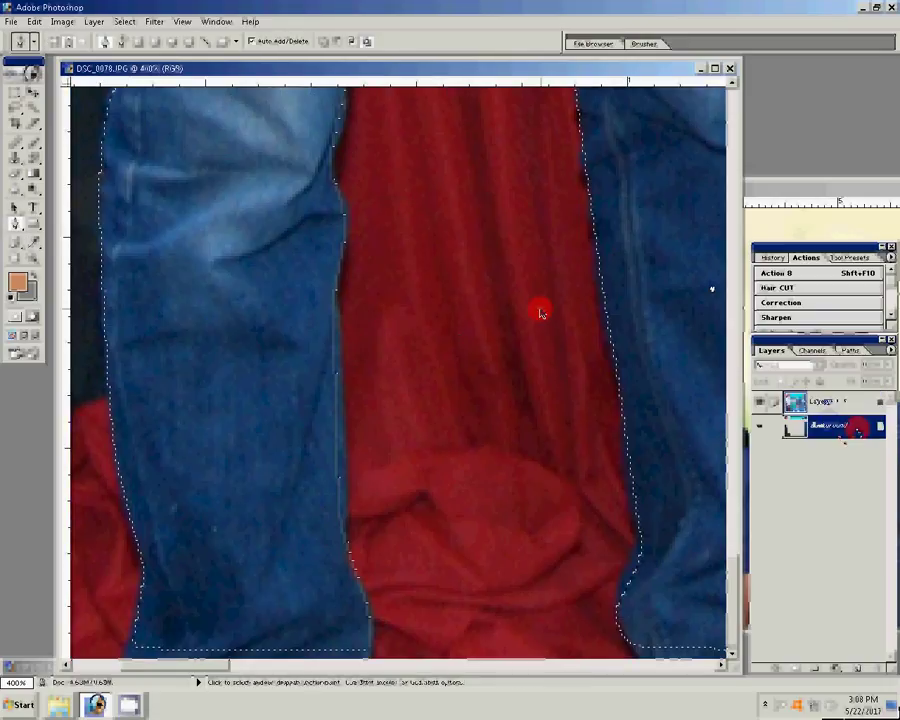
{"action": "left_click", "coordinate": [155, 21]}
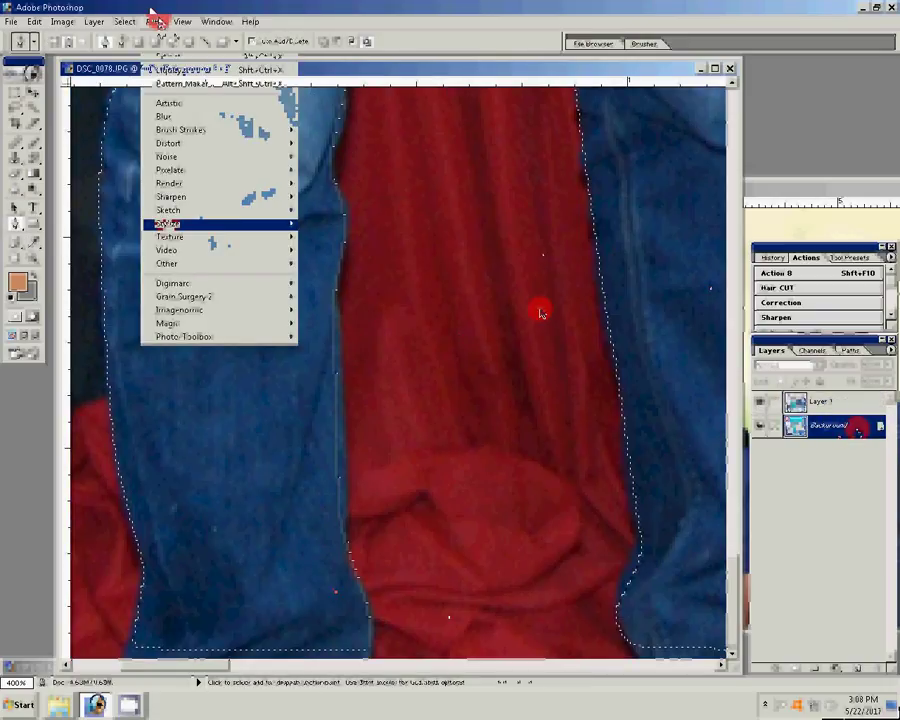
{"action": "mouse_move", "coordinate": [200, 116]}
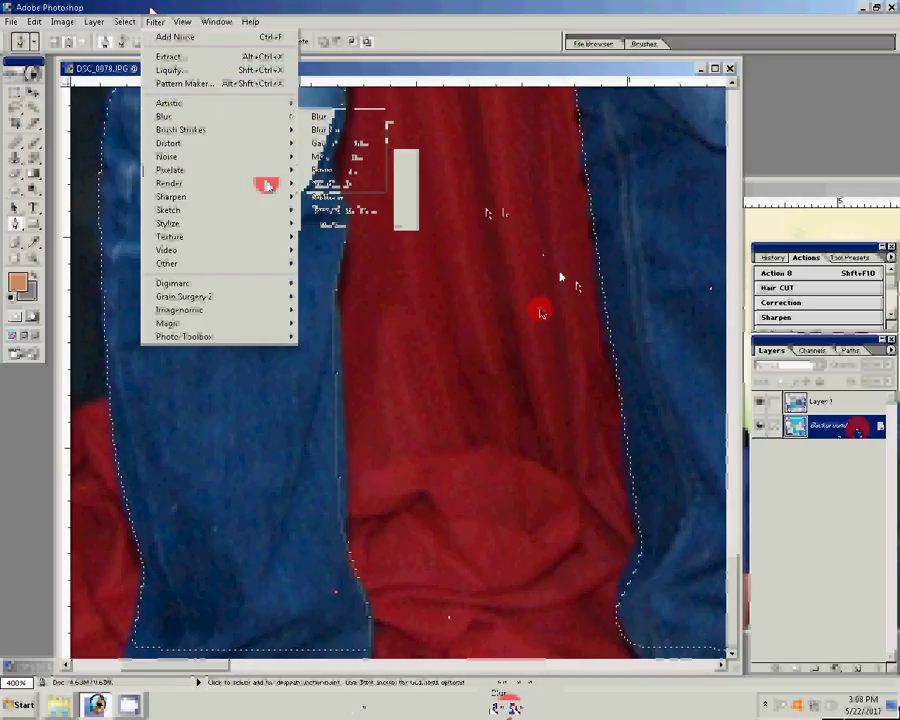
{"action": "key", "text": "z"}
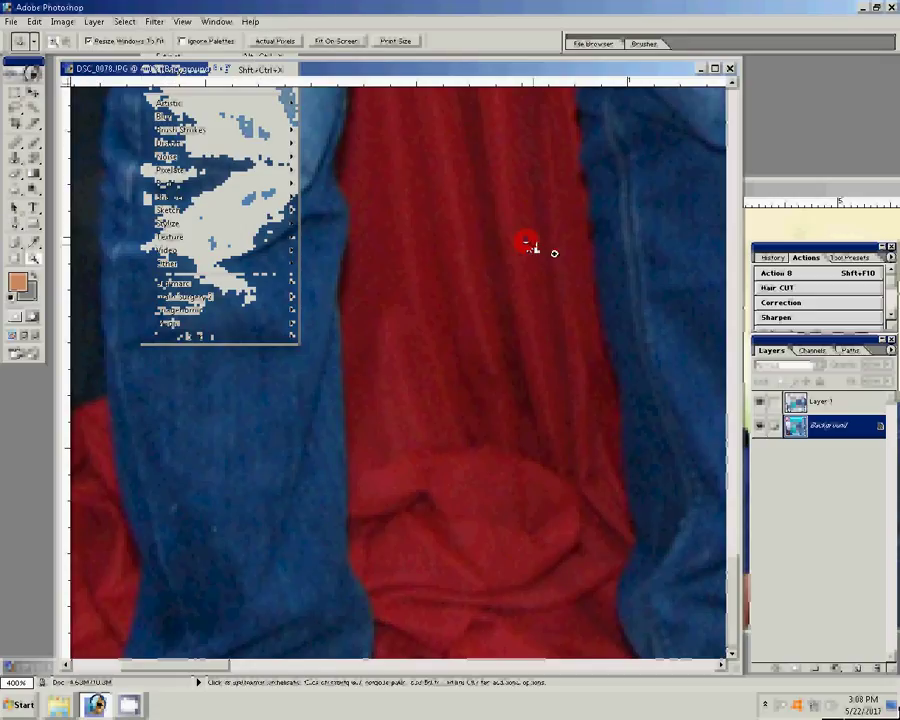
{"action": "right_click", "coordinate": [563, 260]}
{"action": "left_click", "coordinate": [585, 268]}
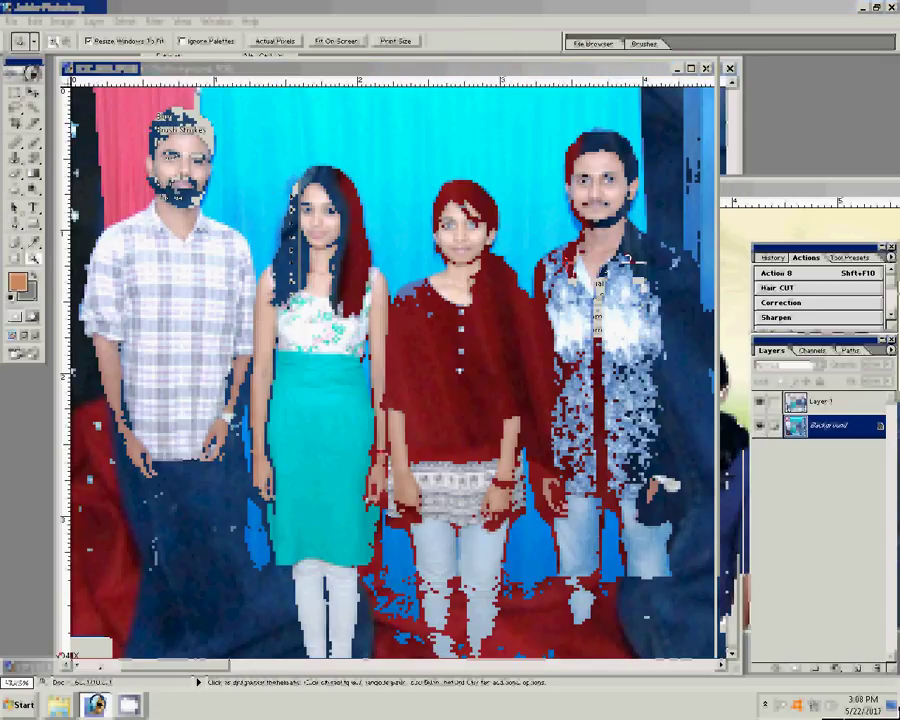
{"action": "key", "text": "alt+Tab"}
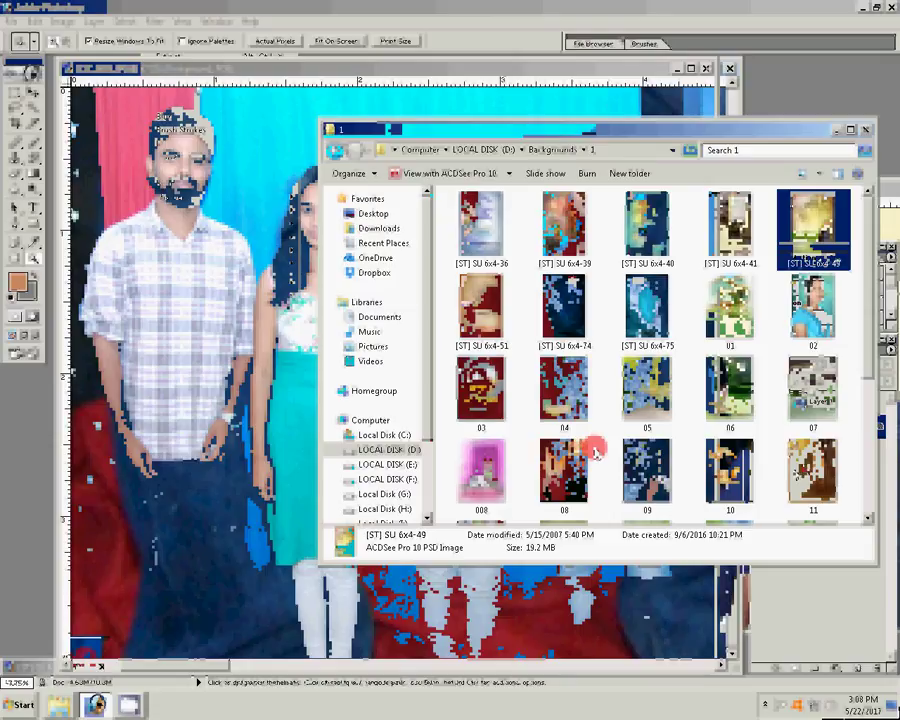
- Drag the chosen backdrop from the Backgrounds\1 folder into the Photoshop document
{"action": "left_click_drag", "start_coordinate": [868, 301], "coordinate": [876, 418]}
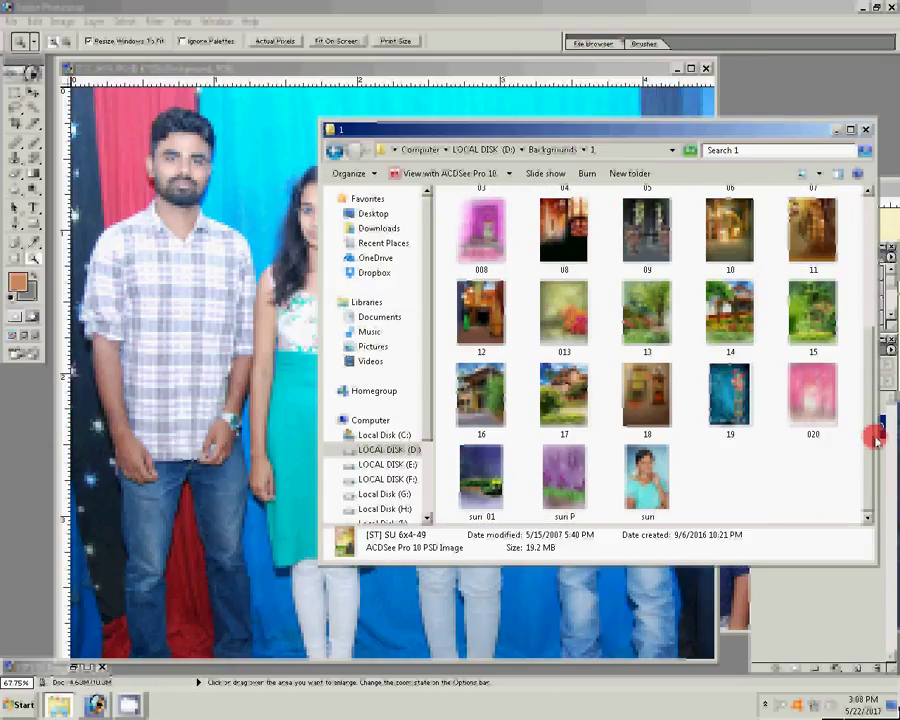
{"action": "left_click_drag", "start_coordinate": [876, 438], "coordinate": [870, 286]}
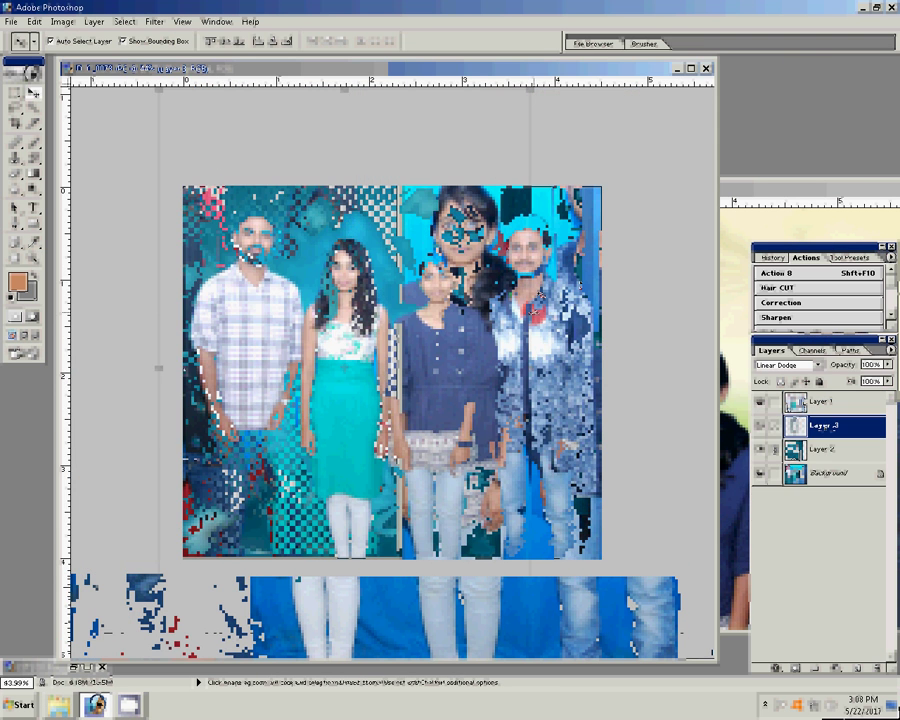
- Stretch the backdrop layer wider, then raise its Hue and Saturation toward deeper blue
{"action": "left_click_drag", "start_coordinate": [529, 368], "coordinate": [609, 368]}
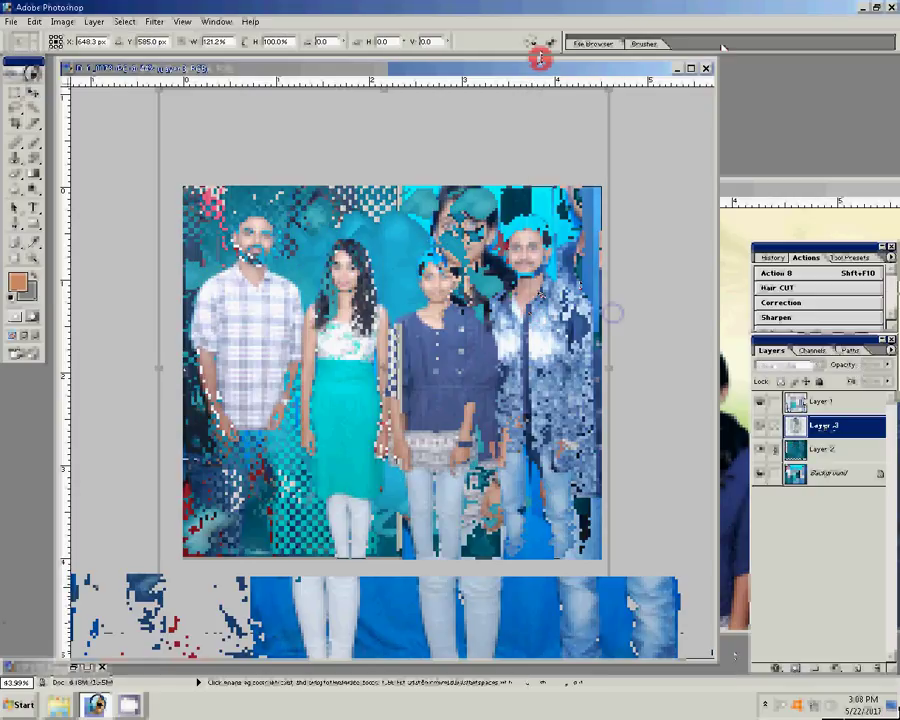
{"action": "left_click", "coordinate": [540, 42]}
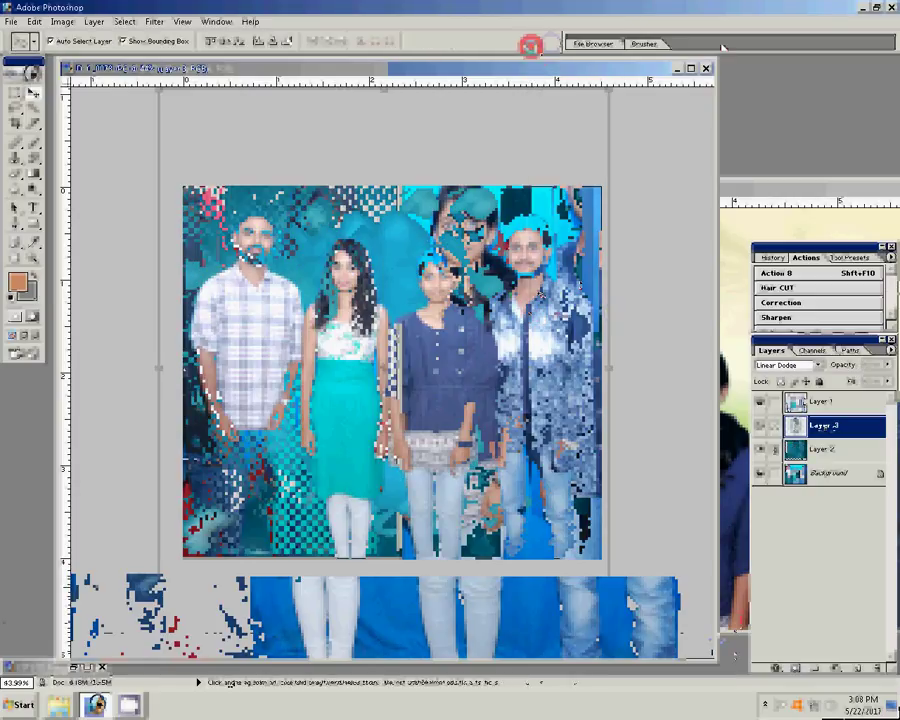
{"action": "key", "text": "ctrl+u"}
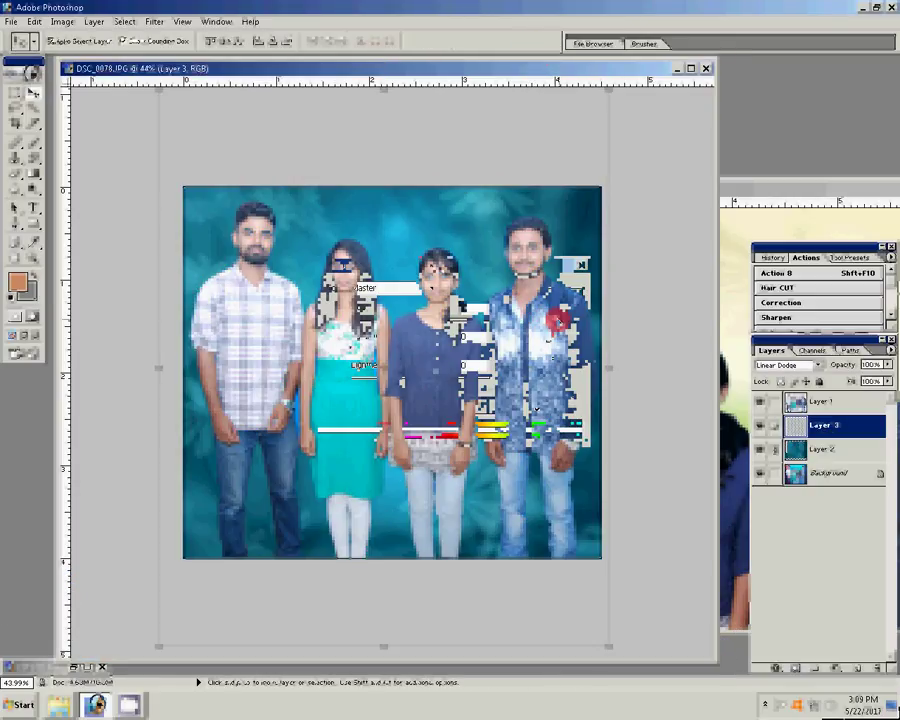
{"action": "left_click_drag", "start_coordinate": [660, 410], "coordinate": [680, 413]}
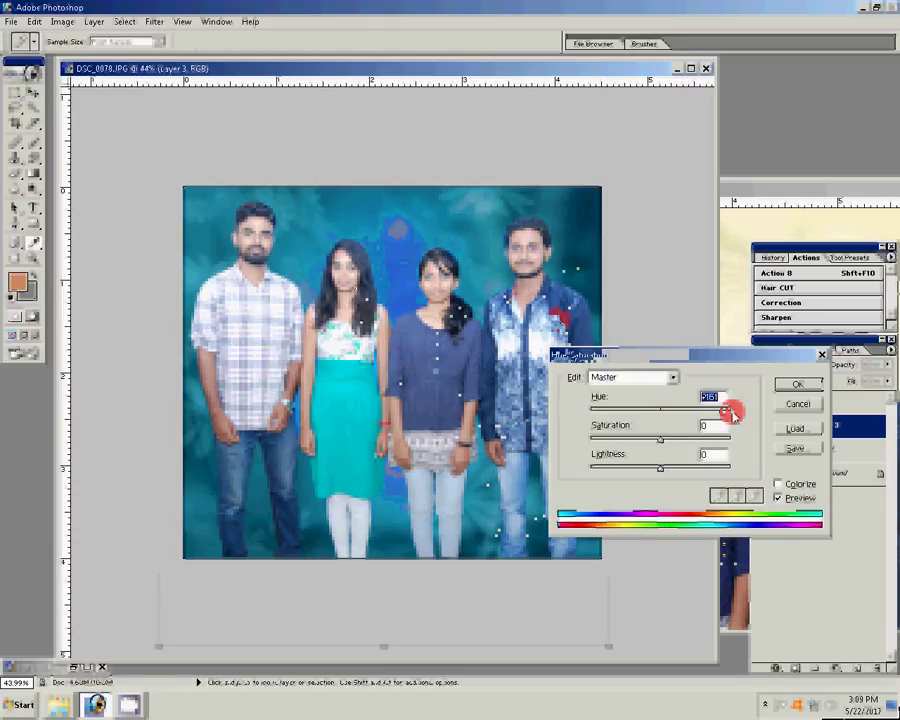
{"action": "mouse_move", "coordinate": [679, 414]}
{"action": "left_mouse_down"}
{"action": "mouse_move", "coordinate": [745, 415]}
{"action": "mouse_move", "coordinate": [566, 410]}
{"action": "mouse_move", "coordinate": [687, 418]}
{"action": "mouse_move", "coordinate": [683, 411]}
{"action": "left_mouse_up"}
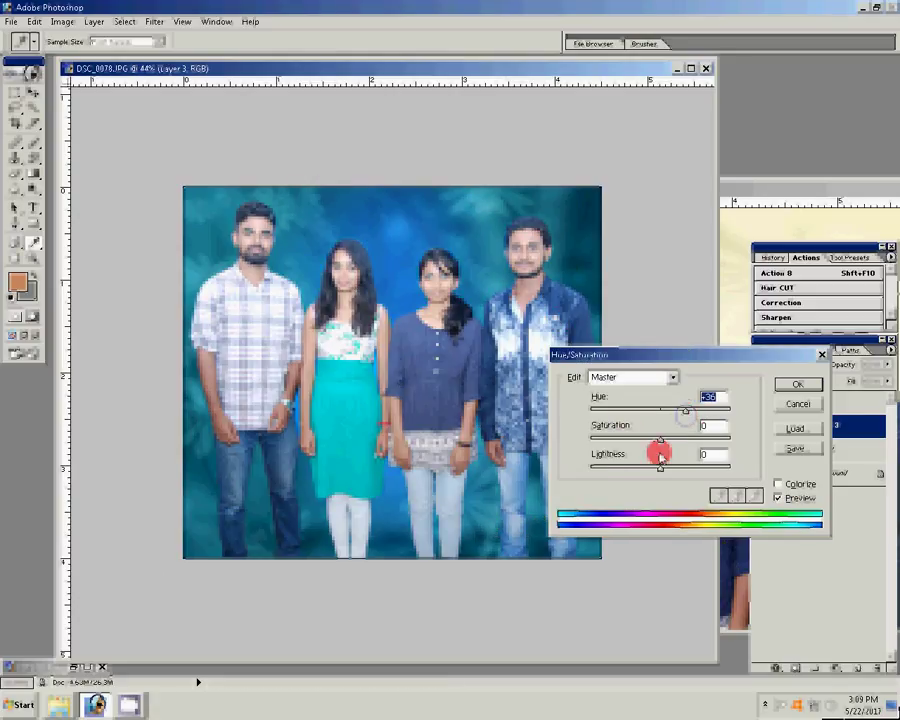
{"action": "left_click_drag", "start_coordinate": [660, 455], "coordinate": [743, 450]}
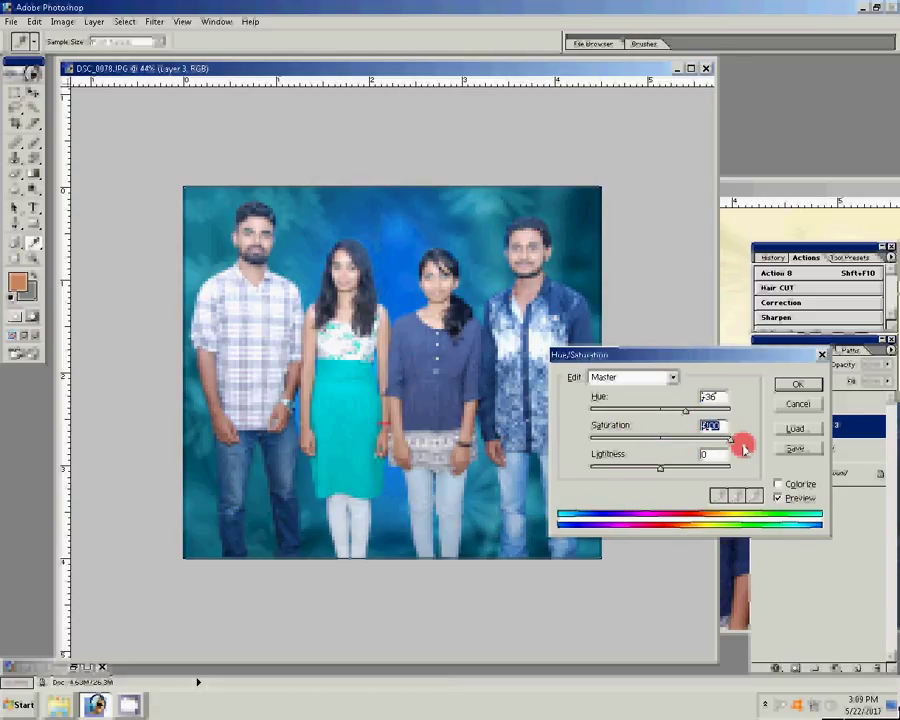
{"action": "left_click", "coordinate": [806, 386]}
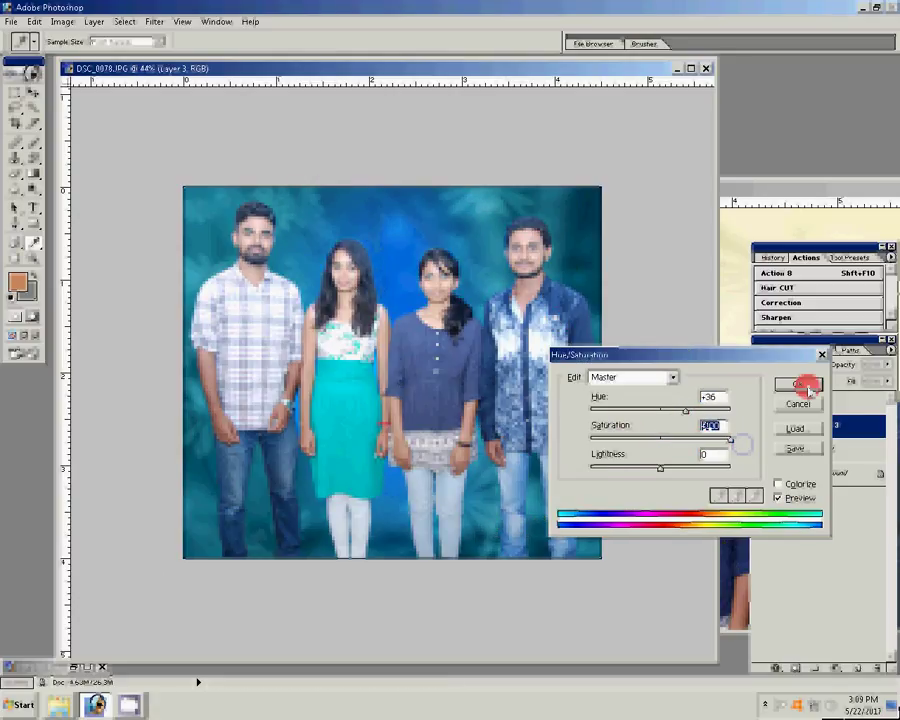
- Select the layer holding the people with the Move tool active
{"action": "key", "text": "v"}
{"action": "left_click", "coordinate": [551, 347]}
{"action": "left_click_drag", "start_coordinate": [551, 347], "coordinate": [545, 339]}
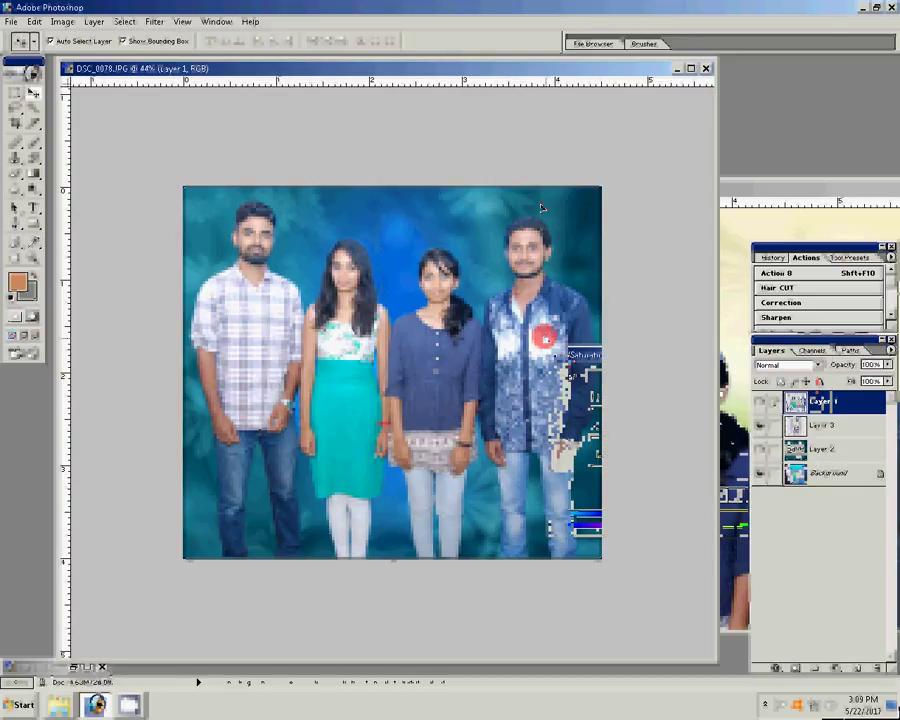
- Select Layer 2 and shift its hue down, turning the backdrop green
{"action": "left_click", "coordinate": [755, 483]}
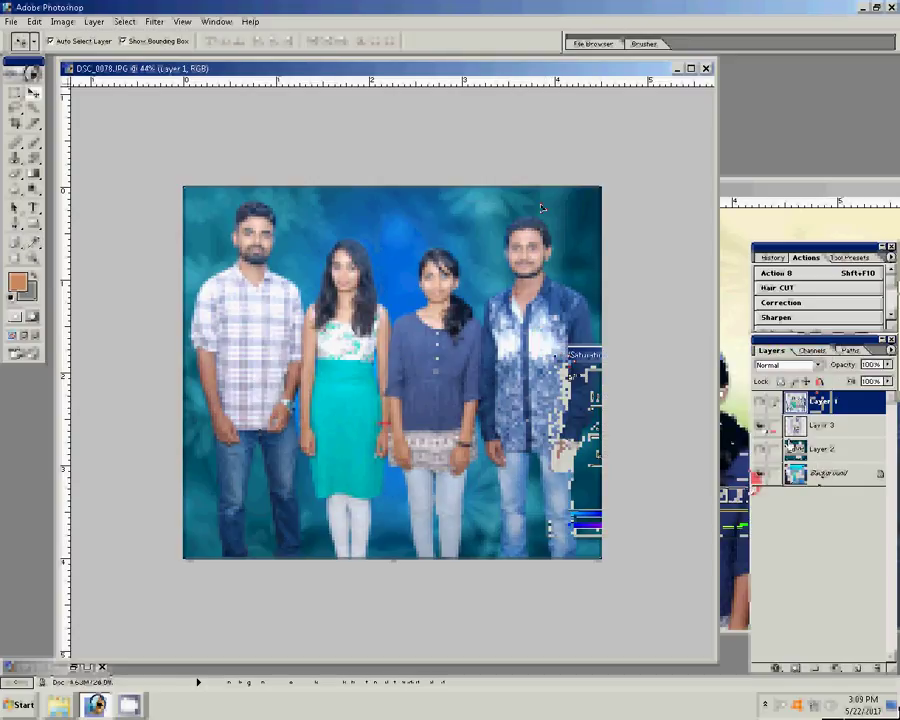
{"action": "left_click", "coordinate": [830, 449]}
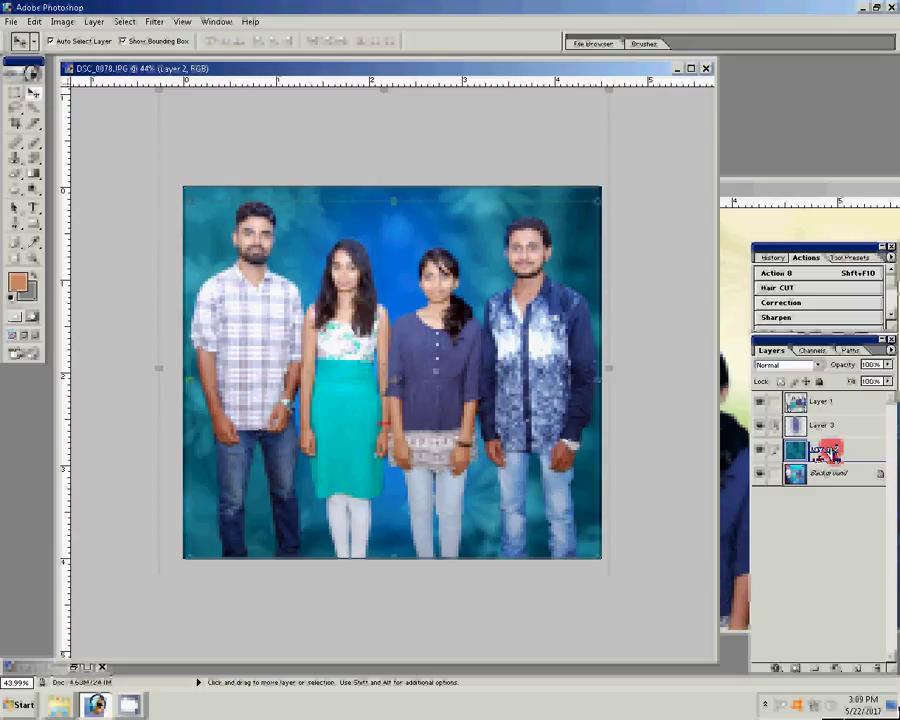
{"action": "key", "text": "ctrl+u"}
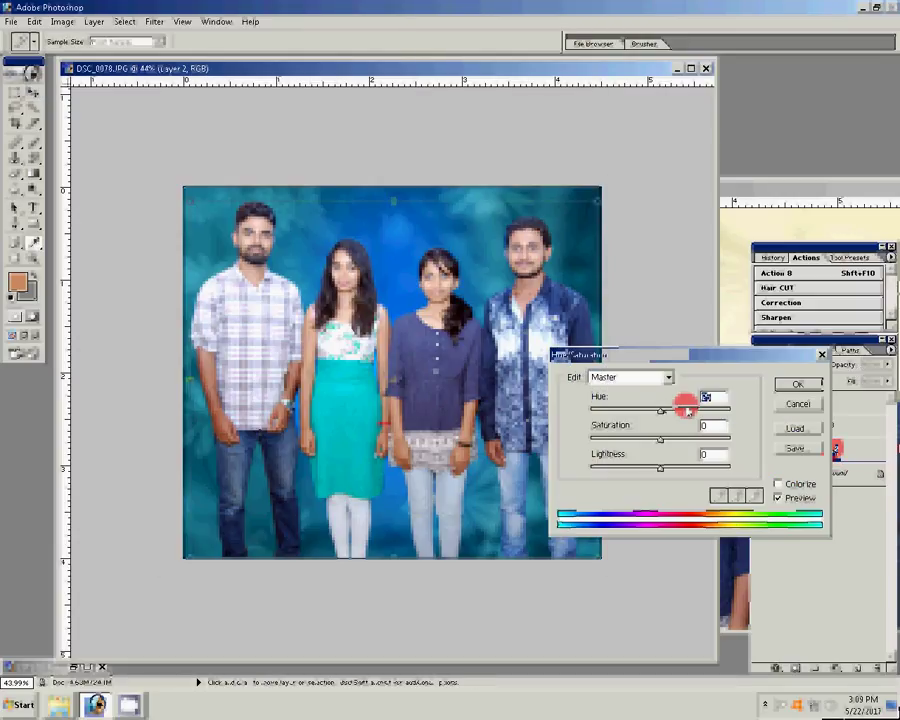
{"action": "mouse_move", "coordinate": [688, 410]}
{"action": "left_mouse_down"}
{"action": "mouse_move", "coordinate": [679, 423]}
{"action": "mouse_move", "coordinate": [632, 416]}
{"action": "left_mouse_up"}
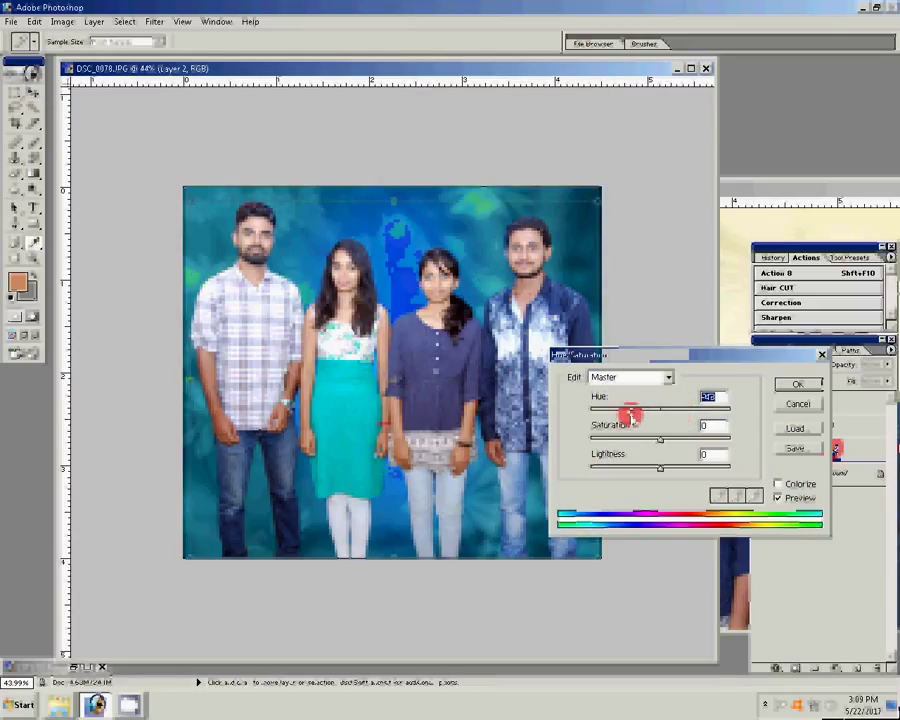
{"action": "key", "text": "Return"}
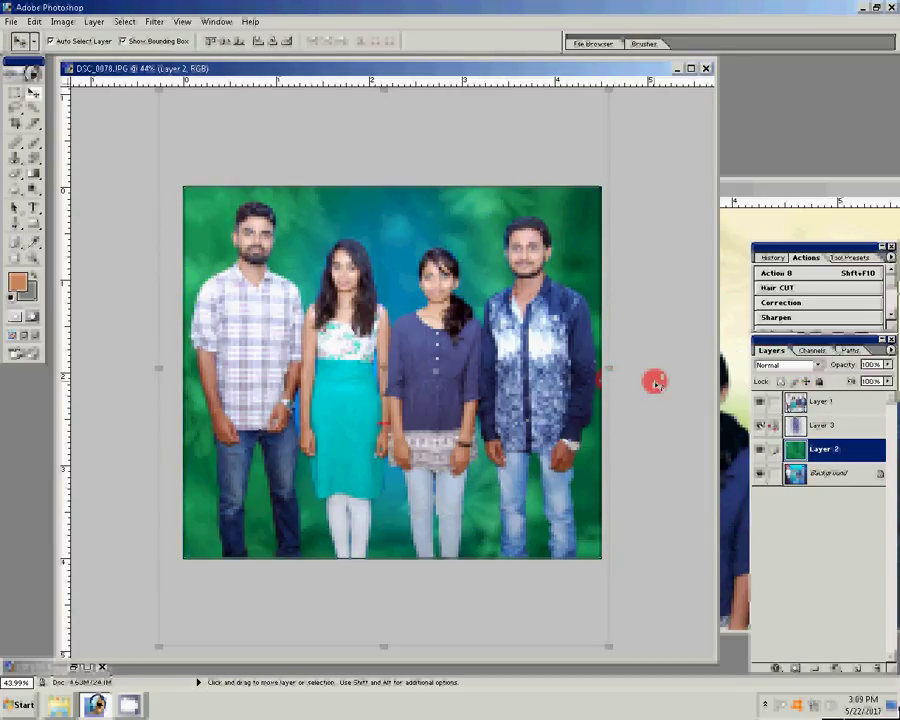
- Shift Layer 2's hue back up so the backdrop turns blue
{"action": "key", "text": "ctrl+u"}
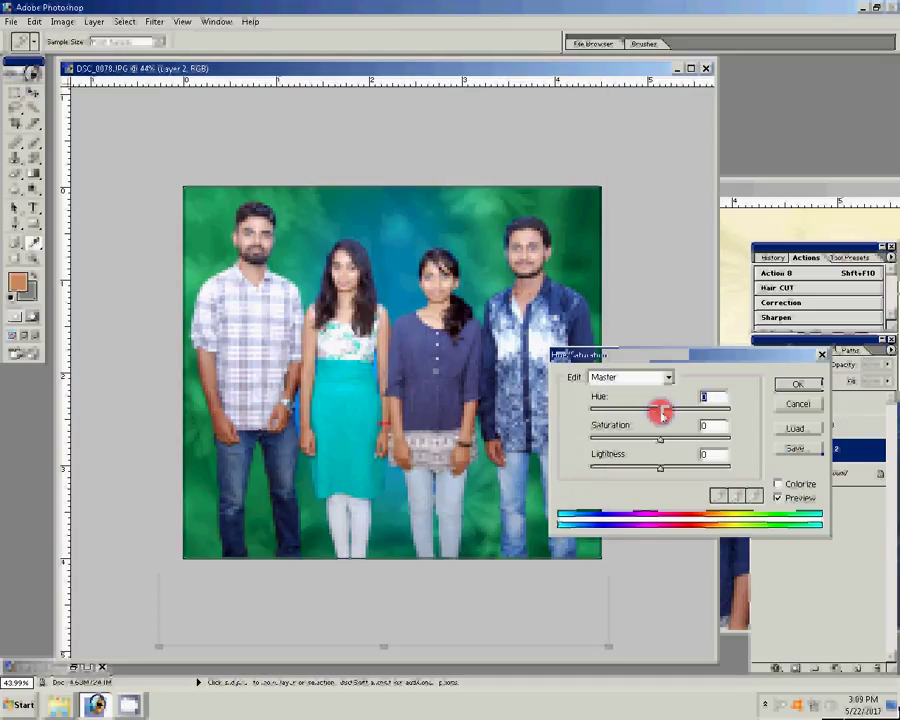
{"action": "left_click_drag", "start_coordinate": [661, 411], "coordinate": [693, 415]}
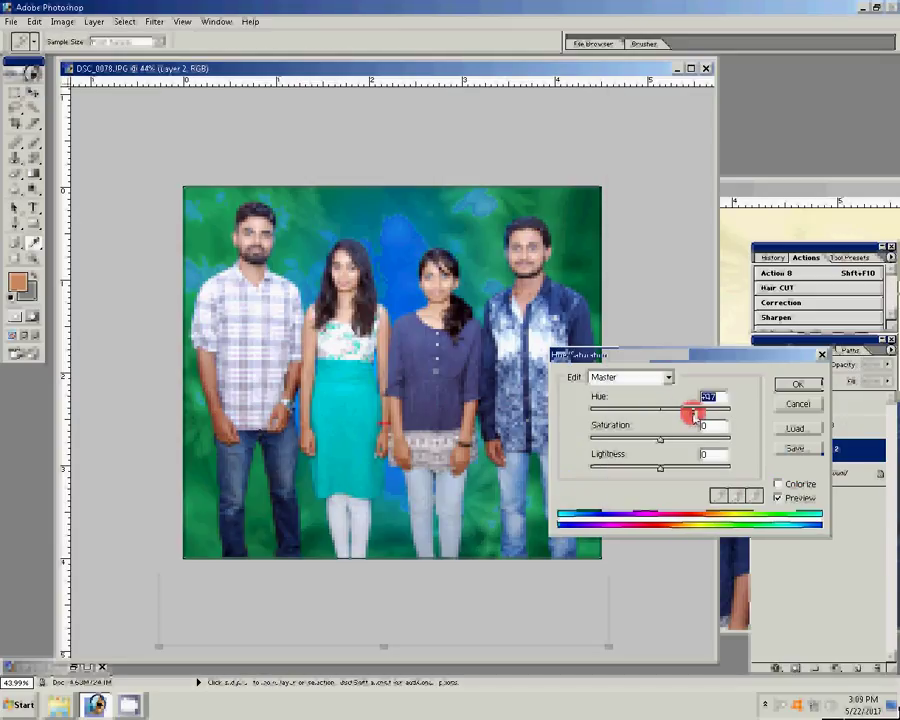
{"action": "key", "text": "Return"}
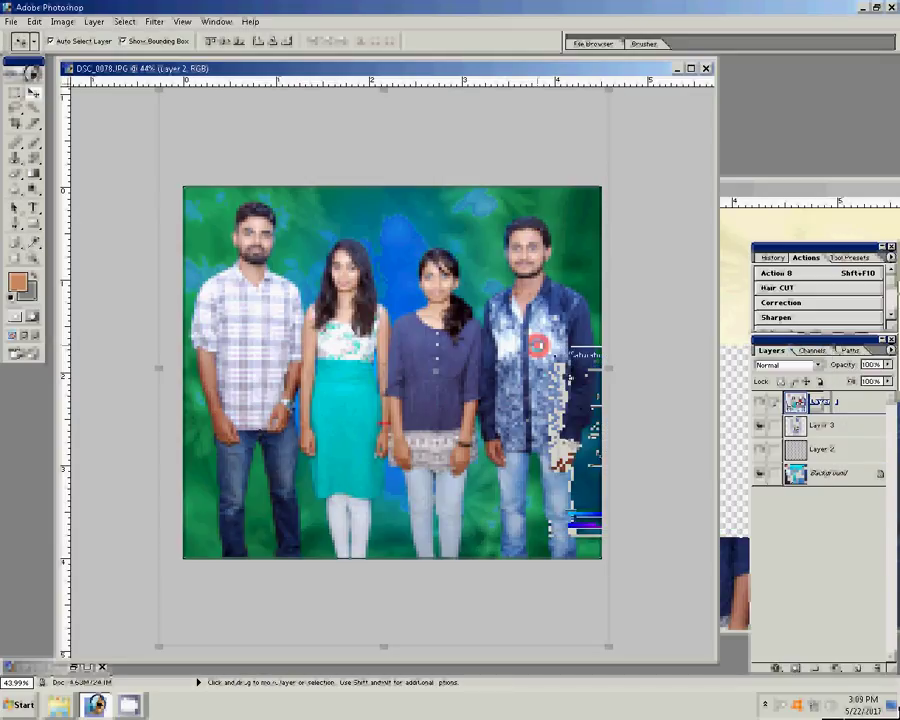
- Select Layer 1, dismiss Color Settings, and blend the dark fill so the photo shows through
{"action": "left_click", "coordinate": [538, 347]}
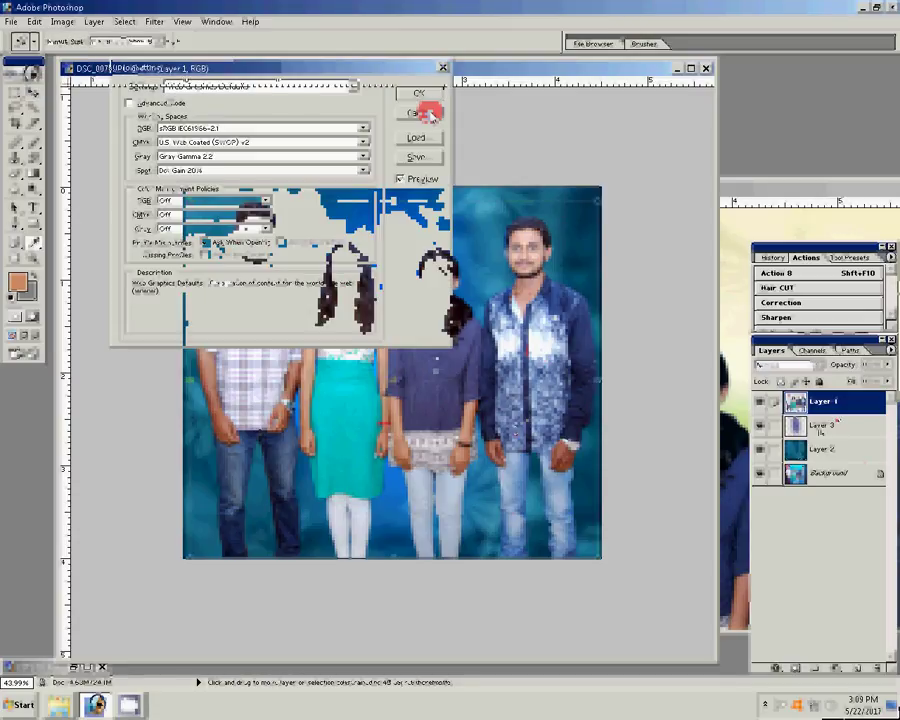
{"action": "left_click", "coordinate": [425, 113]}
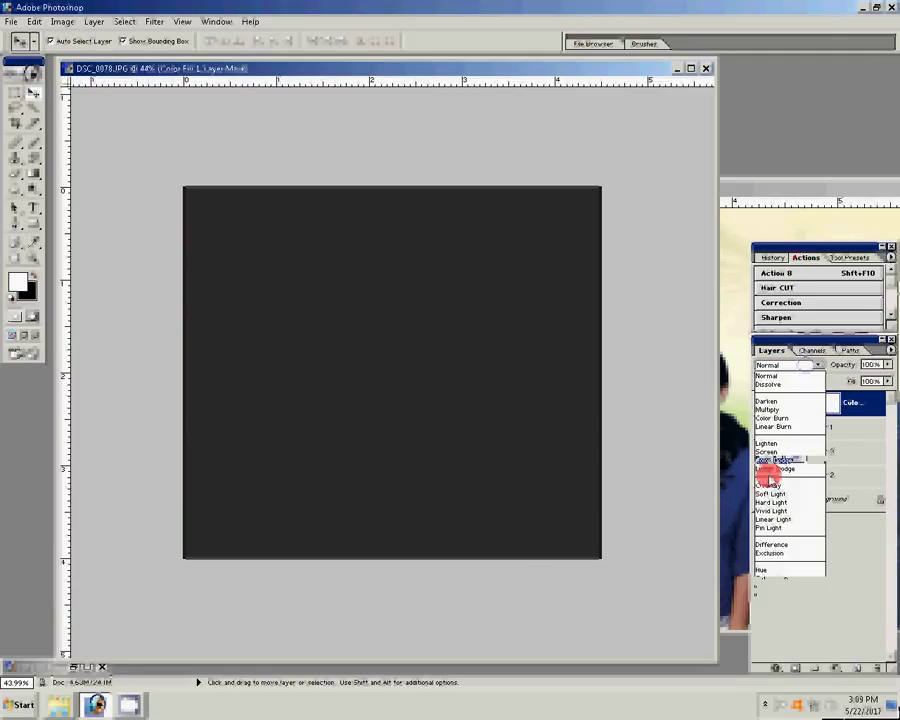
{"action": "left_click", "coordinate": [764, 487]}
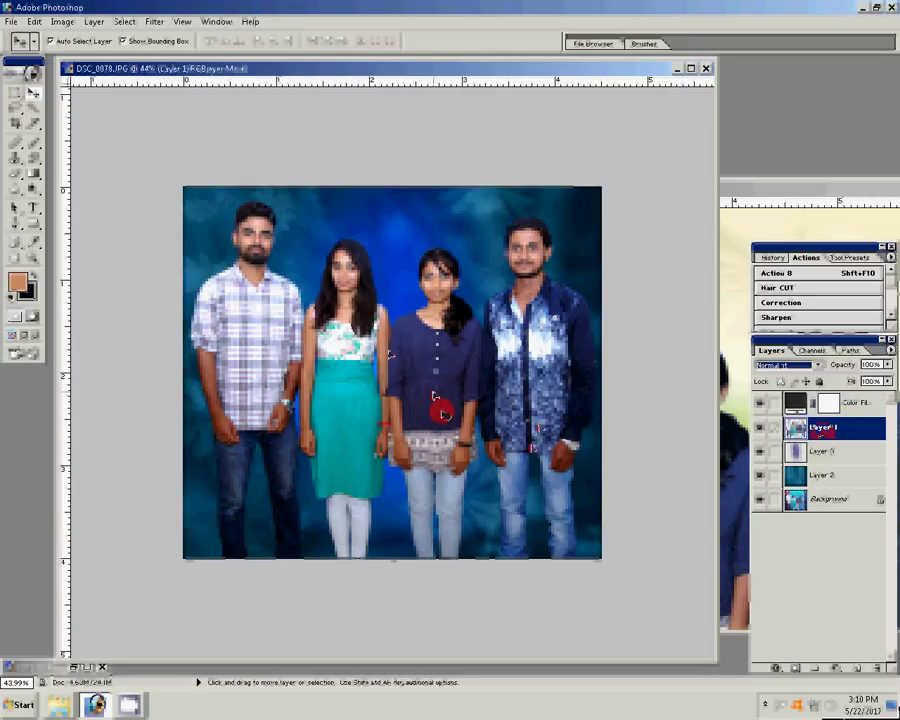
- Merge the visible layers and select the Background layer
{"action": "key", "text": "shift+F10"}
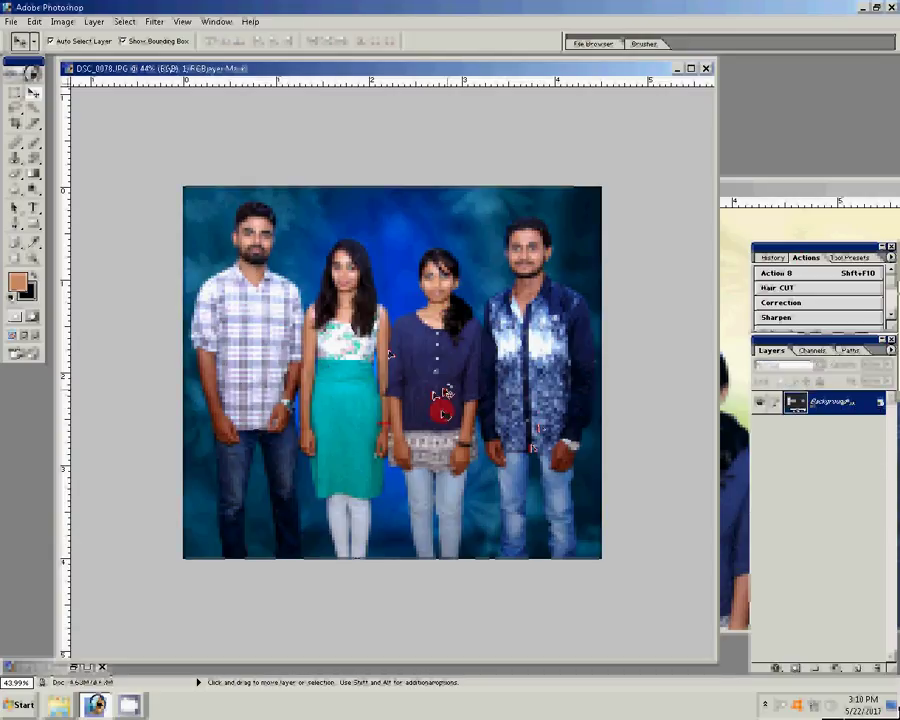
{"action": "left_click", "coordinate": [840, 425]}
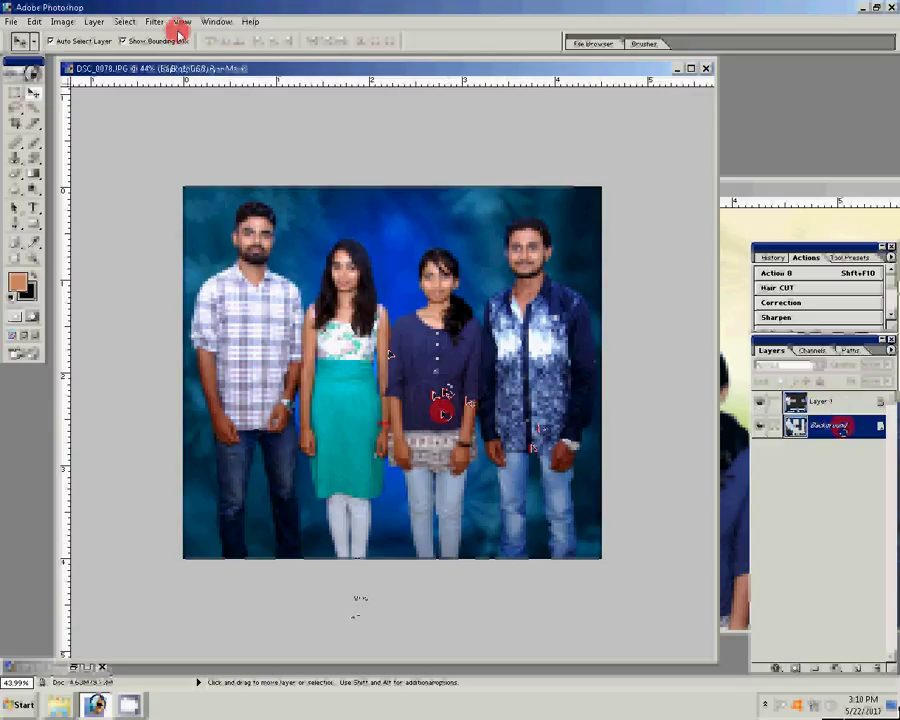
{"action": "left_click", "coordinate": [150, 22]}
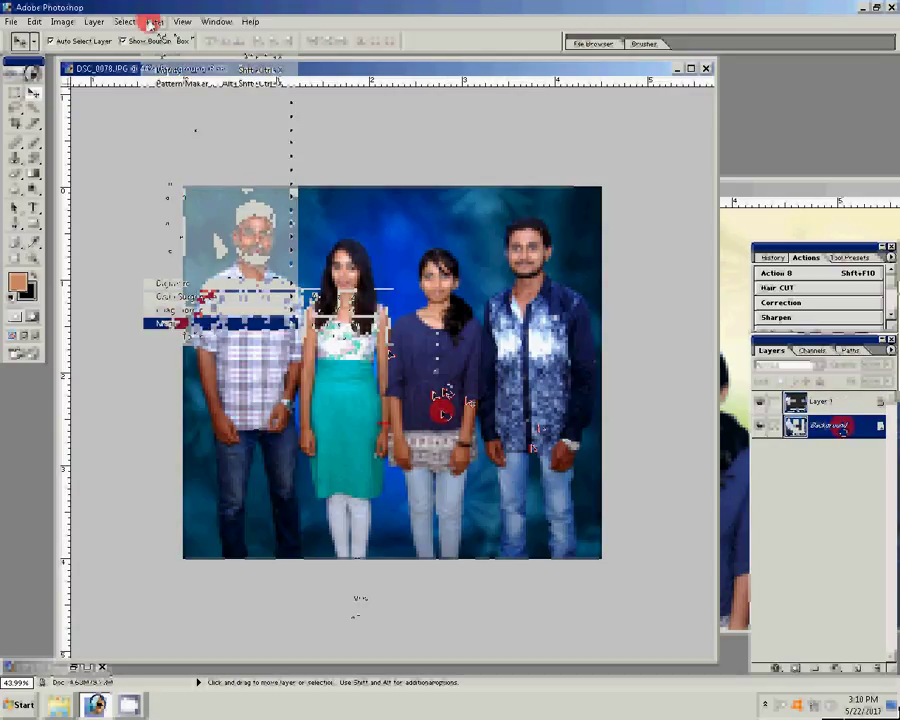
- Apply Magic Pro with Graininess 88 to the Background, then zoom in on the left man's face
{"action": "left_click", "coordinate": [350, 323]}
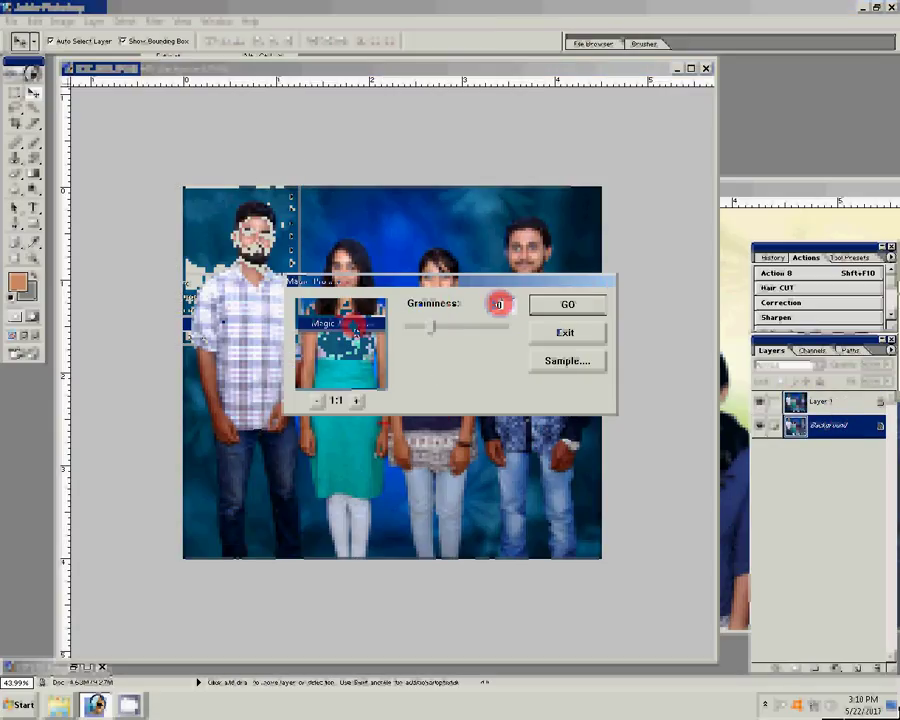
{"action": "double_click", "coordinate": [497, 304]}
{"action": "type", "text": "88"}
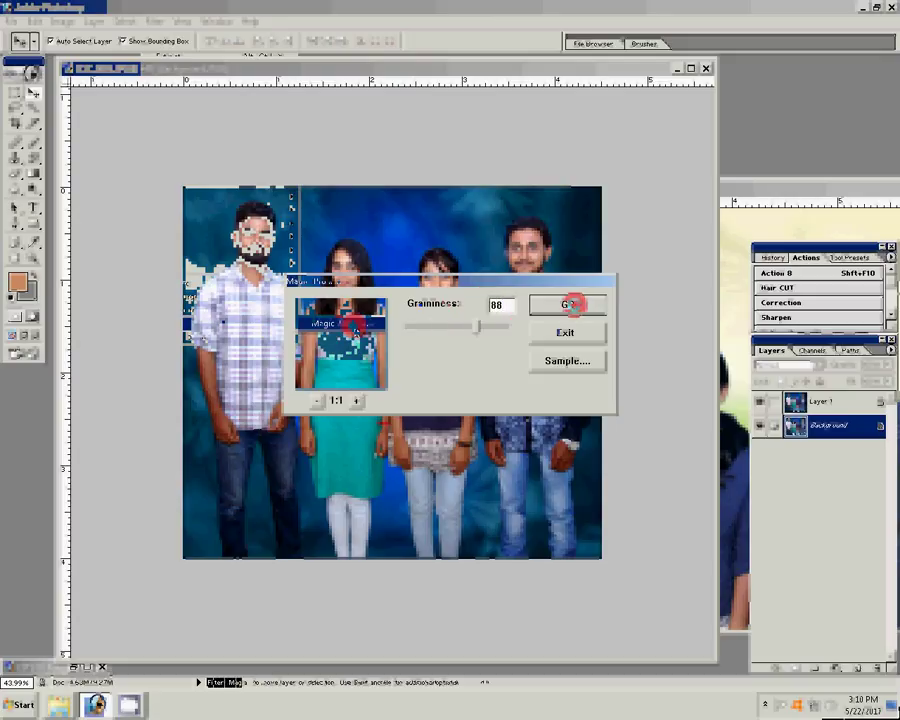
{"action": "left_click", "coordinate": [569, 304]}
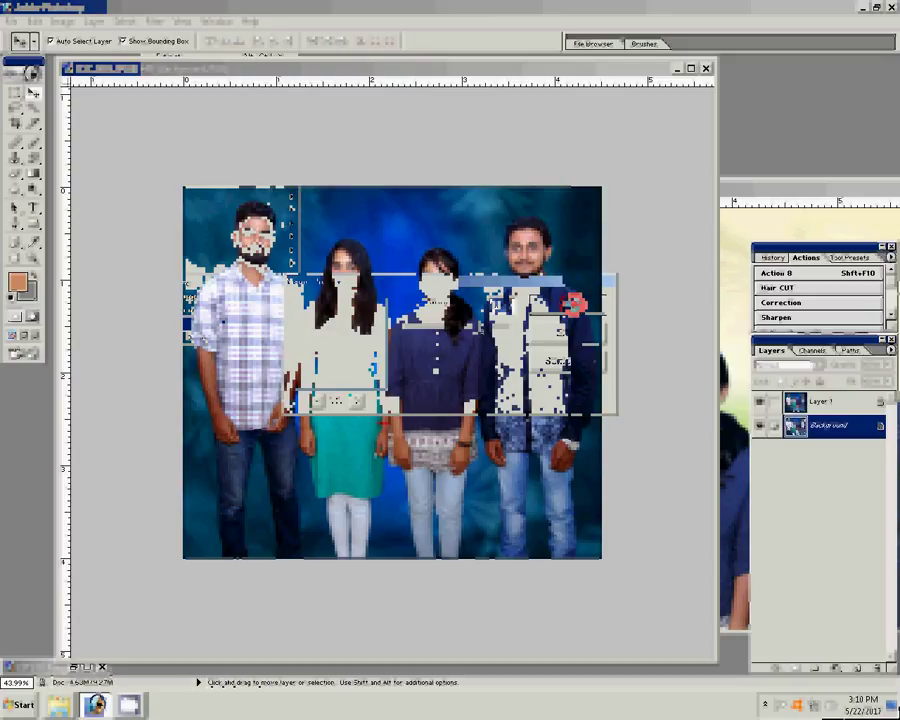
{"action": "key", "text": "z"}
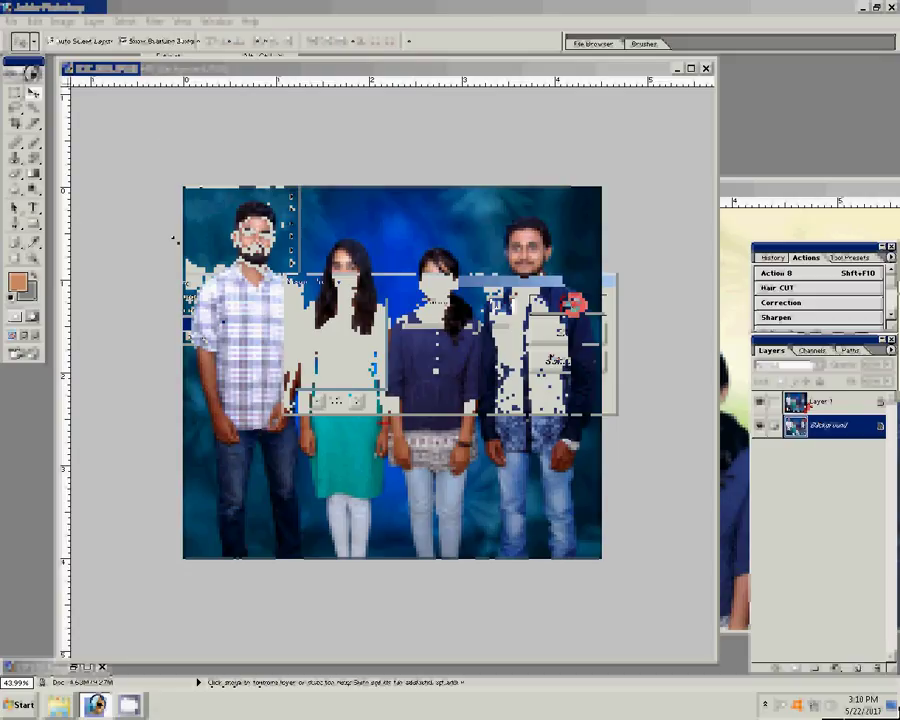
{"action": "left_click_drag", "start_coordinate": [224, 214], "coordinate": [306, 297]}
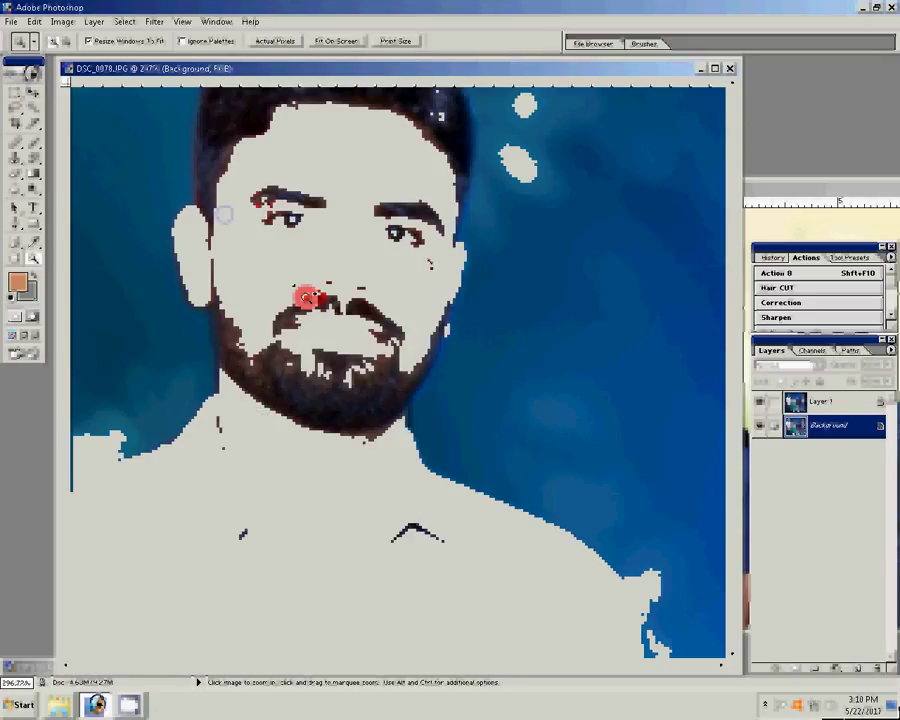
- Set the Eraser to 77% opacity and make Layer 1 the layer to erase
{"action": "key", "text": "b"}
{"action": "left_click", "coordinate": [249, 41]}
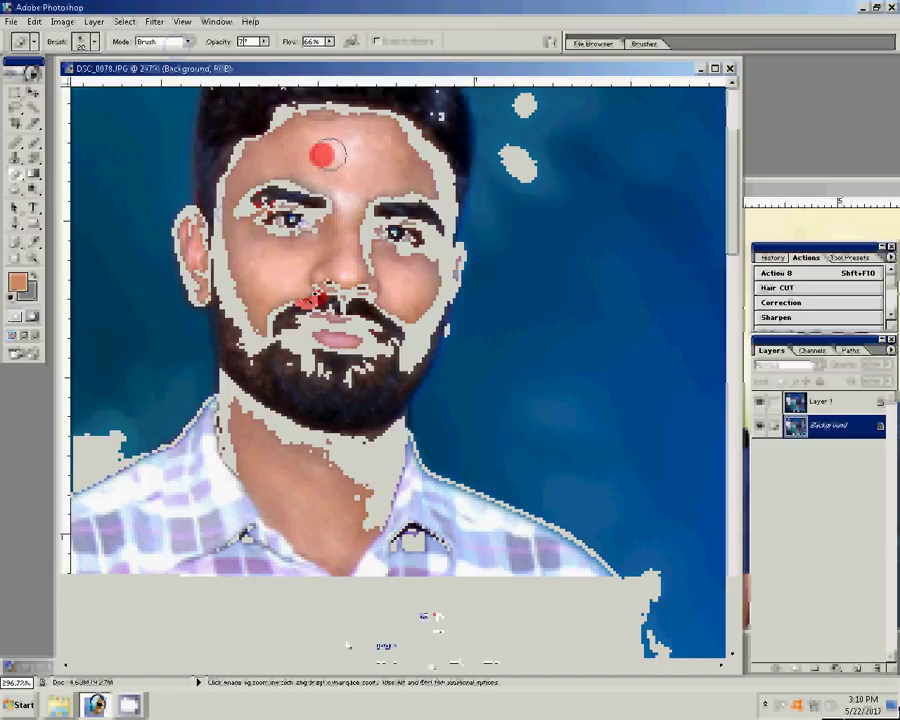
{"action": "type", "text": "77"}
{"action": "left_click", "coordinate": [822, 401]}
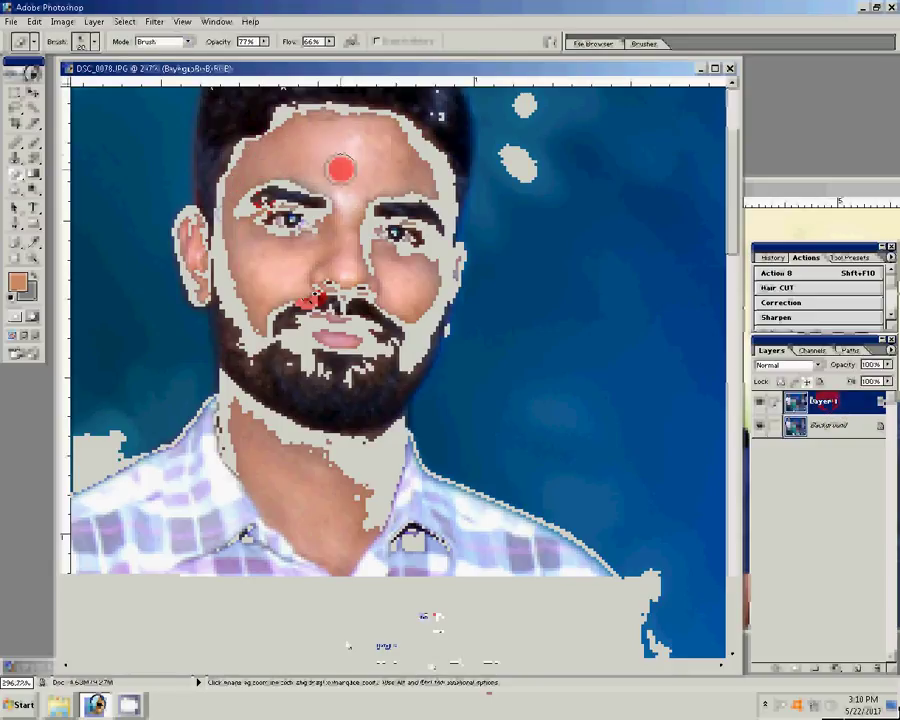
- Erase over the man's nose and cheeks and the woman's cheeks, chin and nose
{"action": "left_click", "coordinate": [340, 251]}
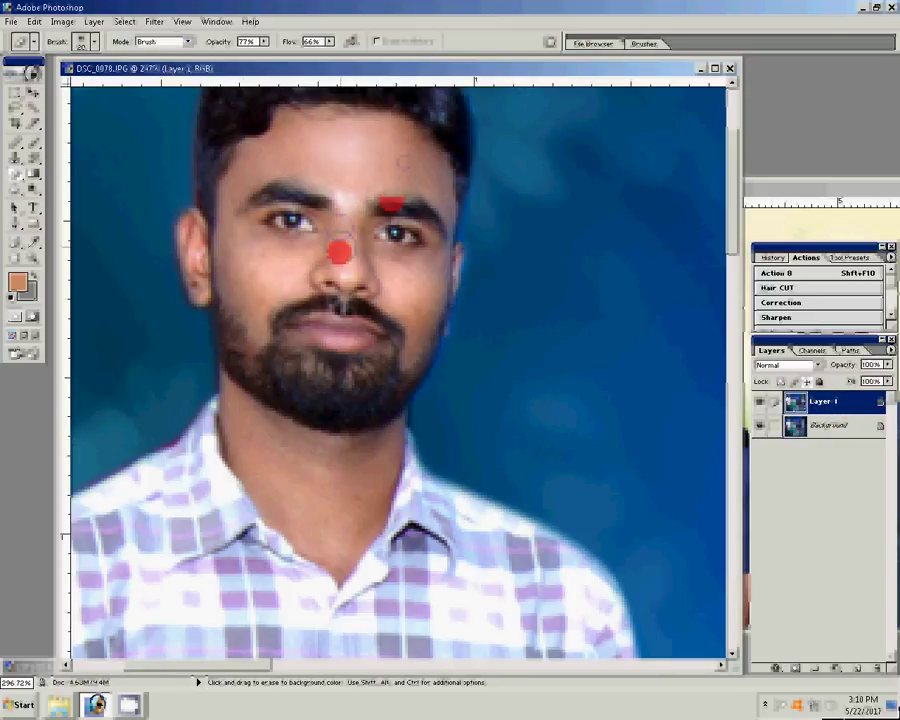
{"action": "left_click", "coordinate": [241, 241]}
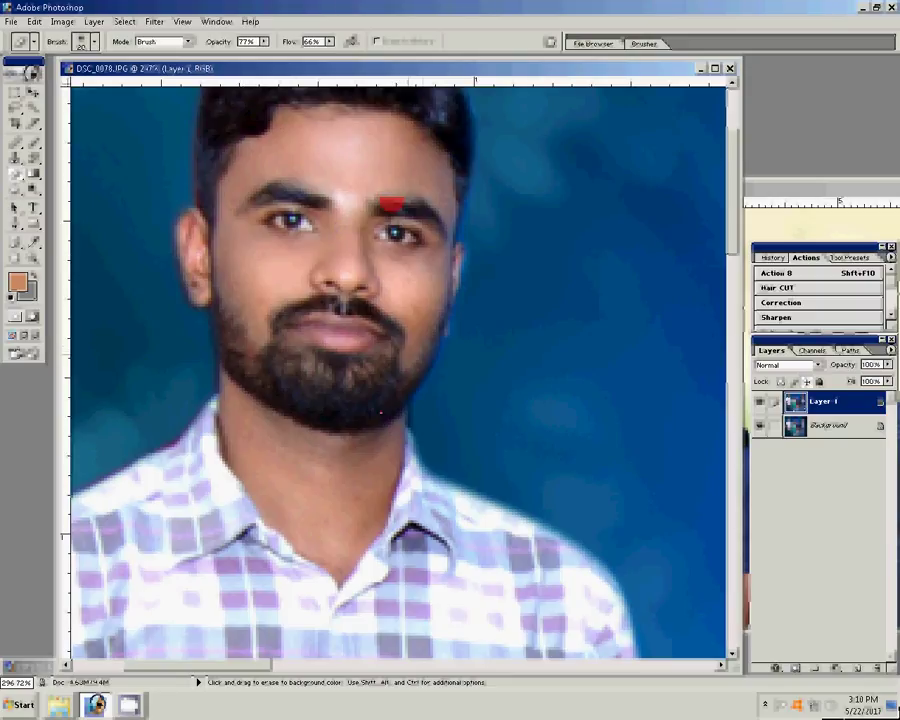
{"action": "left_click", "coordinate": [418, 271]}
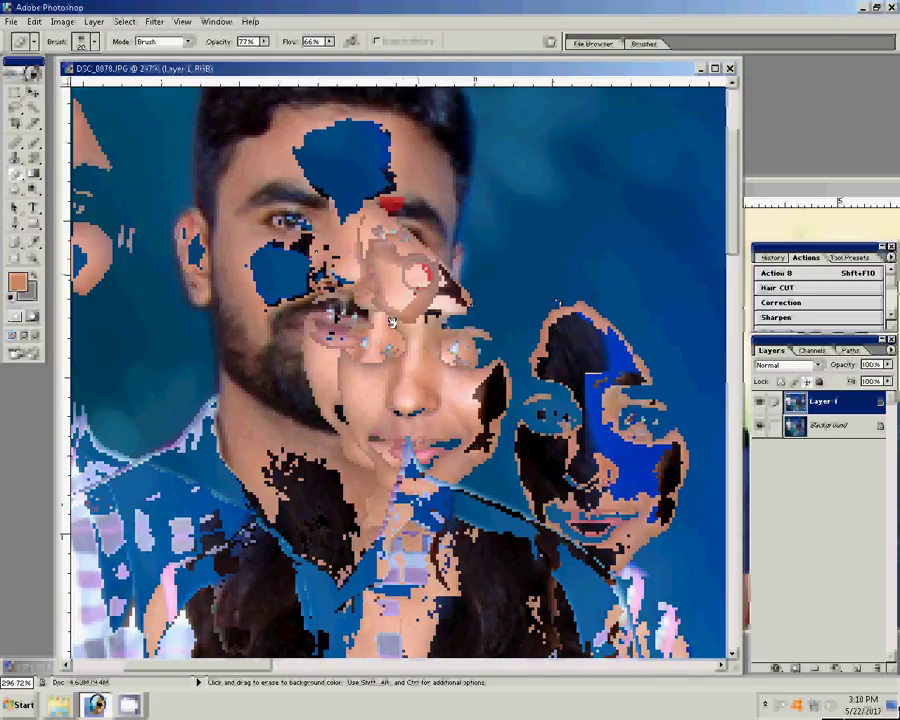
{"action": "left_click", "coordinate": [440, 372]}
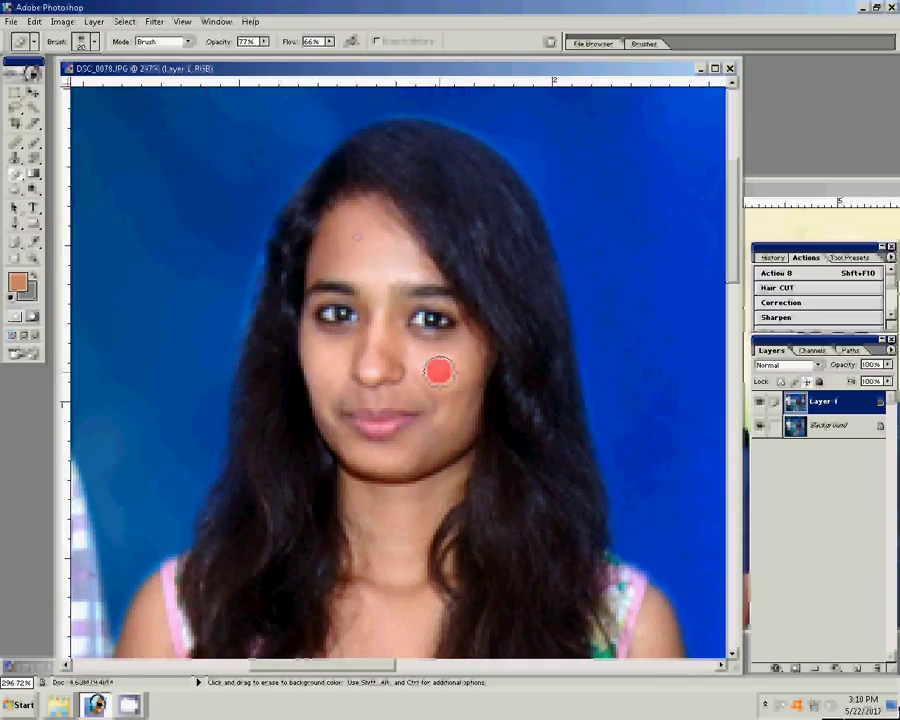
{"action": "left_click", "coordinate": [444, 424]}
{"action": "left_click", "coordinate": [314, 359]}
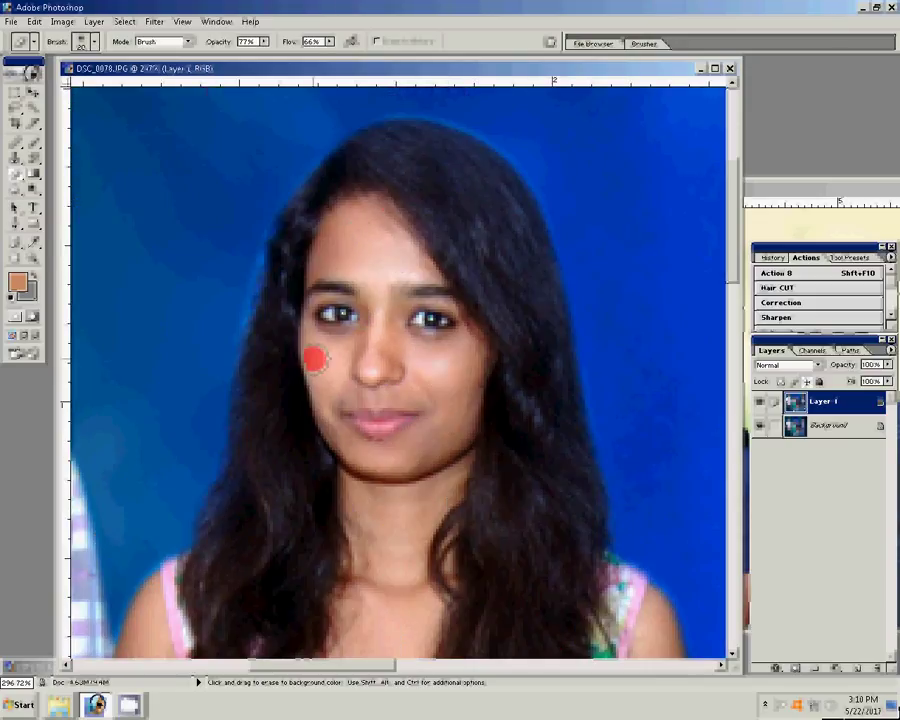
{"action": "left_click", "coordinate": [366, 342]}
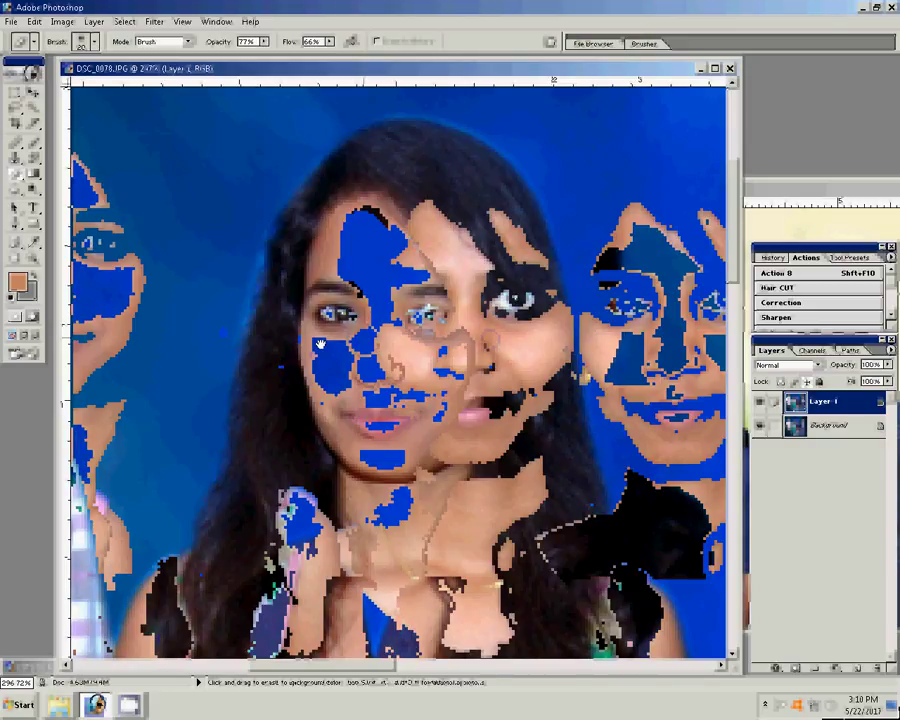
- Erase over the remaining cheeks, nose, chin and foreheads to reveal smoothed skin
{"action": "left_click", "coordinate": [412, 366]}
{"action": "left_click", "coordinate": [452, 338]}
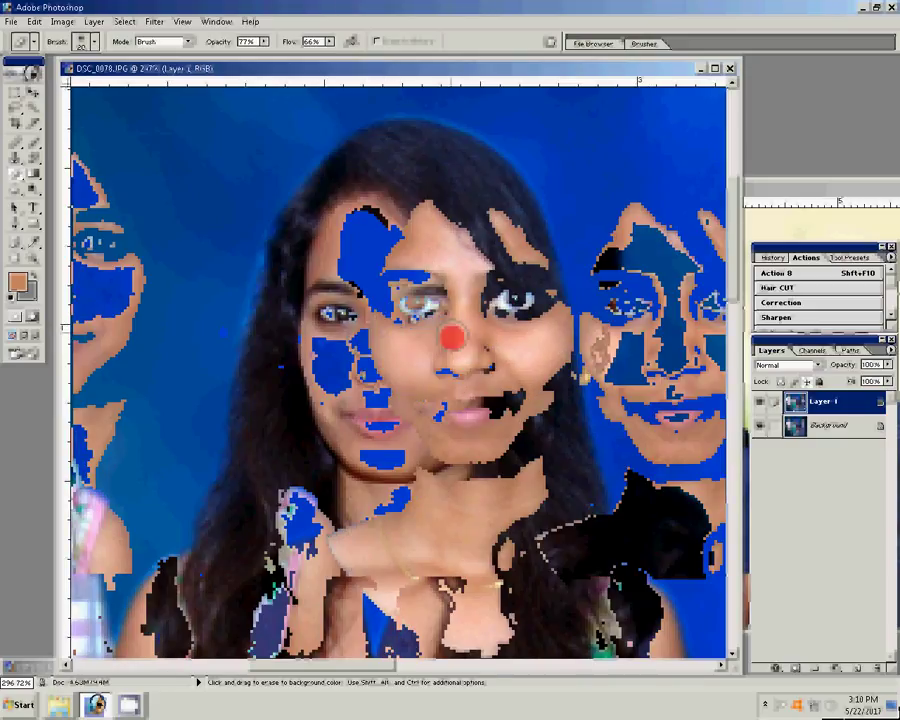
{"action": "left_click", "coordinate": [433, 437]}
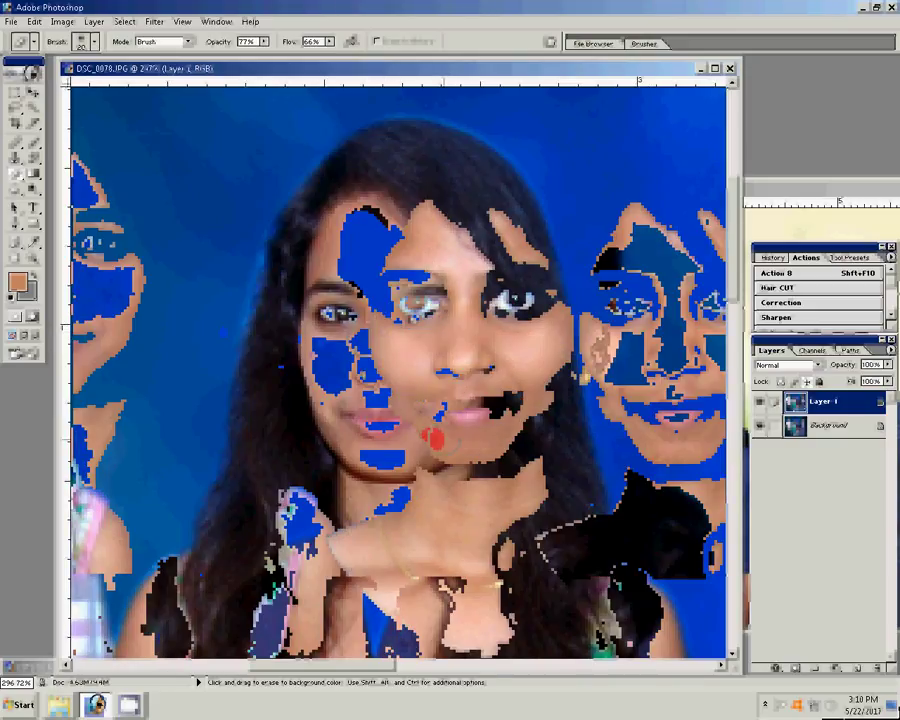
{"action": "left_click", "coordinate": [422, 241]}
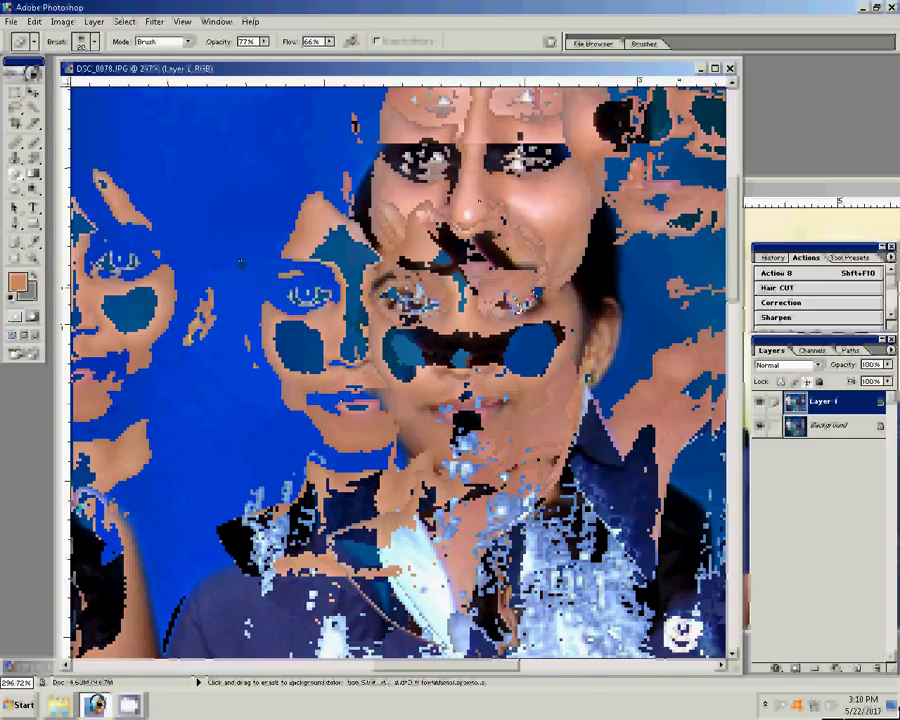
{"action": "left_click", "coordinate": [372, 192]}
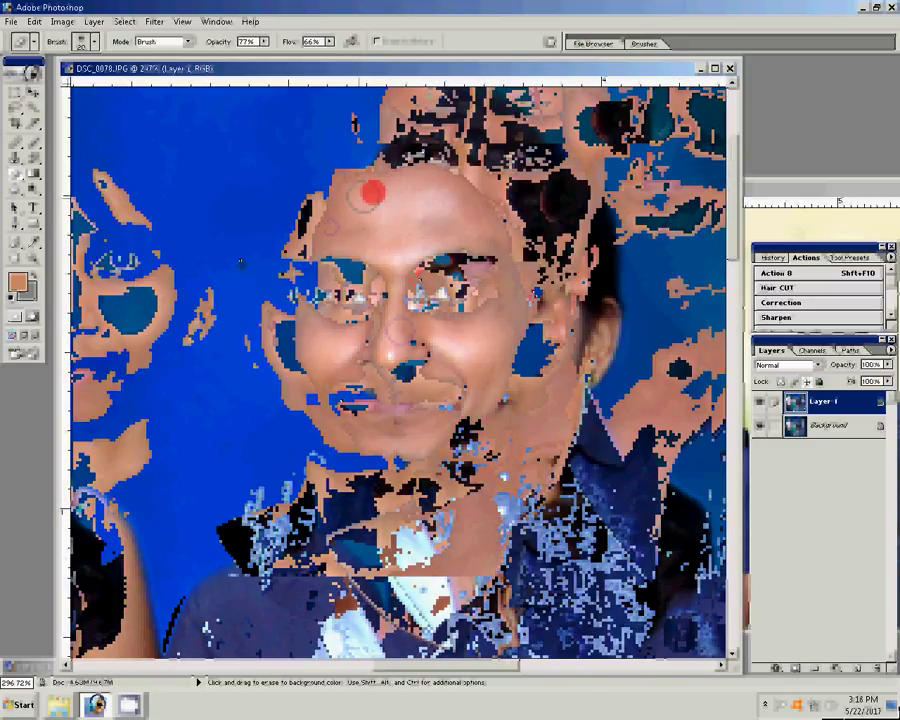
{"action": "mouse_move", "coordinate": [372, 192]}
{"action": "left_mouse_down"}
{"action": "mouse_move", "coordinate": [487, 230]}
{"action": "mouse_move", "coordinate": [505, 346]}
{"action": "mouse_move", "coordinate": [321, 374]}
{"action": "mouse_move", "coordinate": [305, 317]}
{"action": "mouse_move", "coordinate": [339, 349]}
{"action": "mouse_move", "coordinate": [412, 348]}
{"action": "mouse_move", "coordinate": [436, 317]}
{"action": "left_mouse_up"}
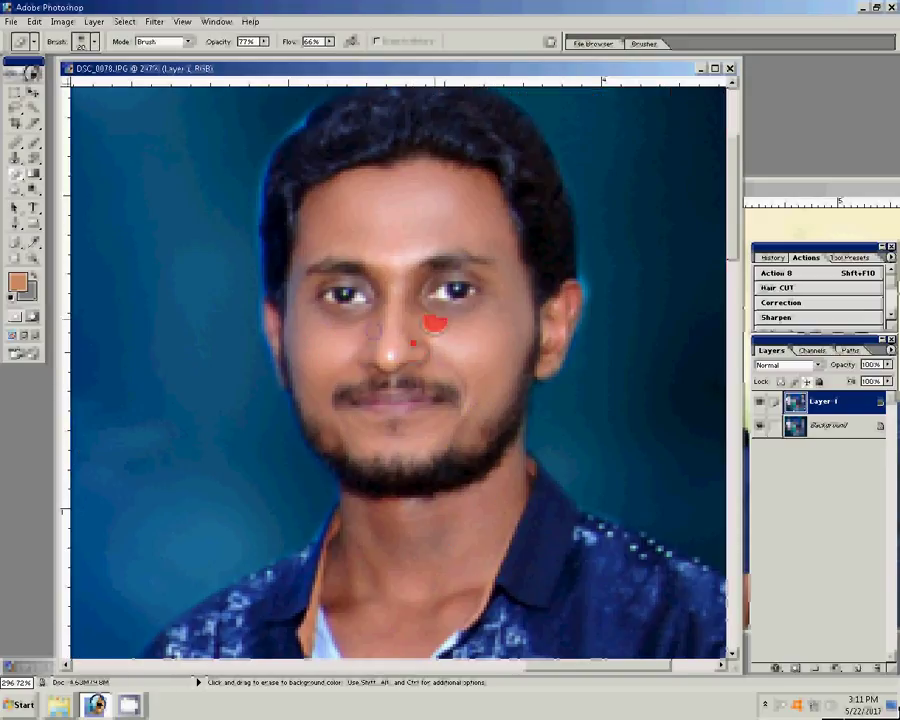
{"action": "key", "text": "s"}
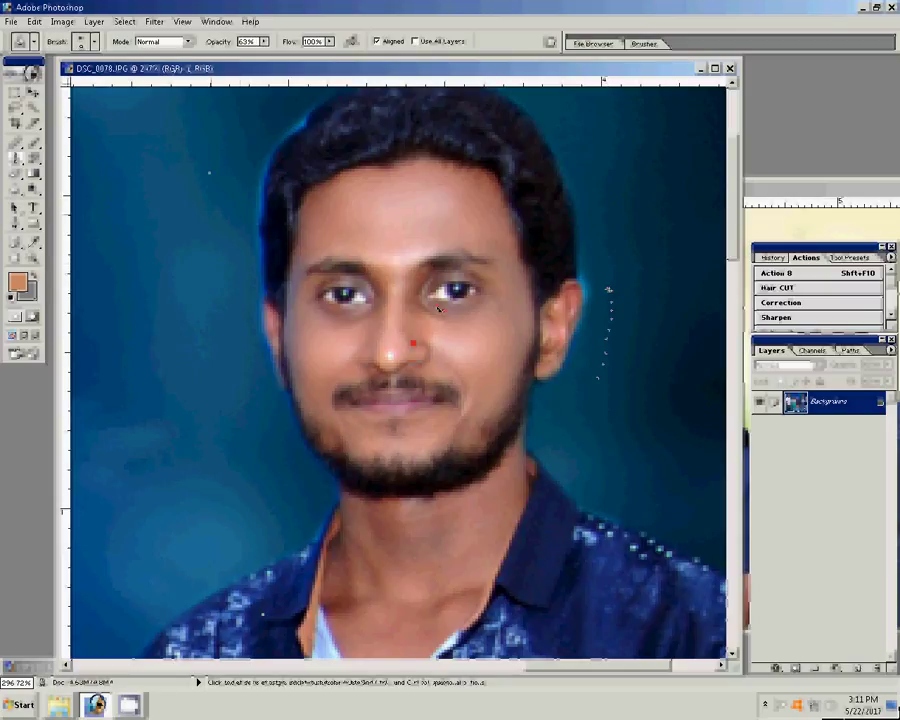
- Clone pixels from beside the hair to patch the photo
{"action": "left_click", "coordinate": [252, 203]}
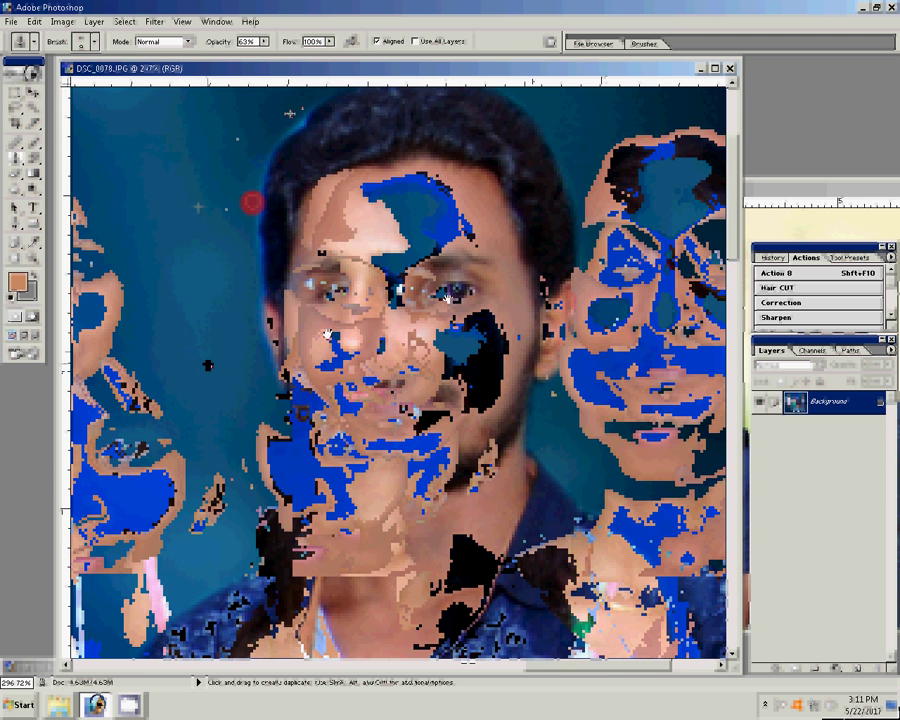
{"action": "left_click_drag", "start_coordinate": [252, 203], "coordinate": [477, 463]}
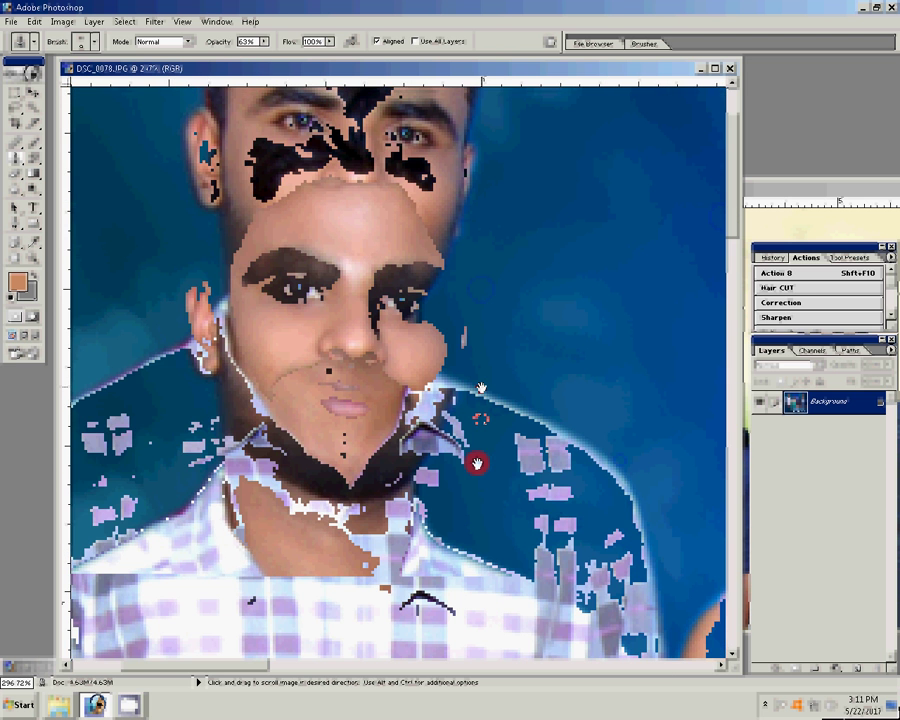
{"action": "key", "text": "z"}
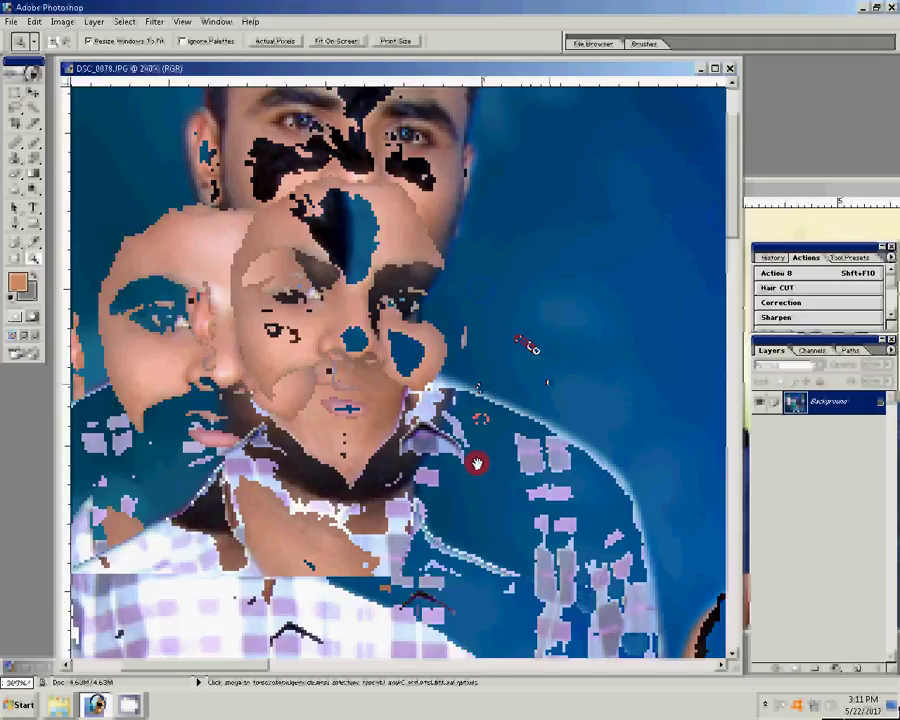
- Fit the whole photo on screen and check its 1350×1200 px, 300 ppi image size
{"action": "right_click", "coordinate": [571, 368]}
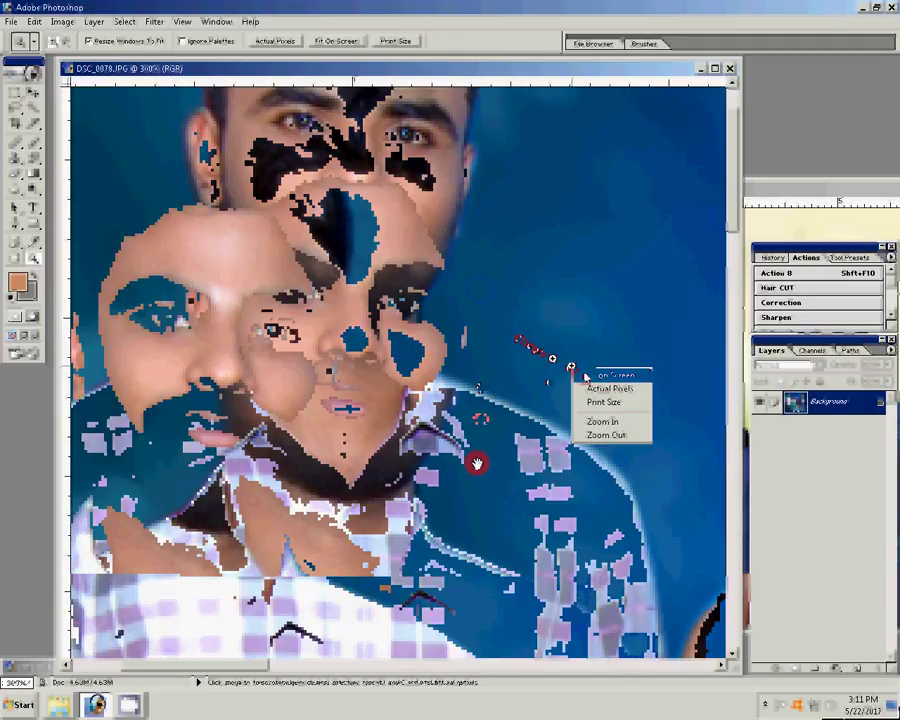
{"action": "left_click", "coordinate": [590, 375]}
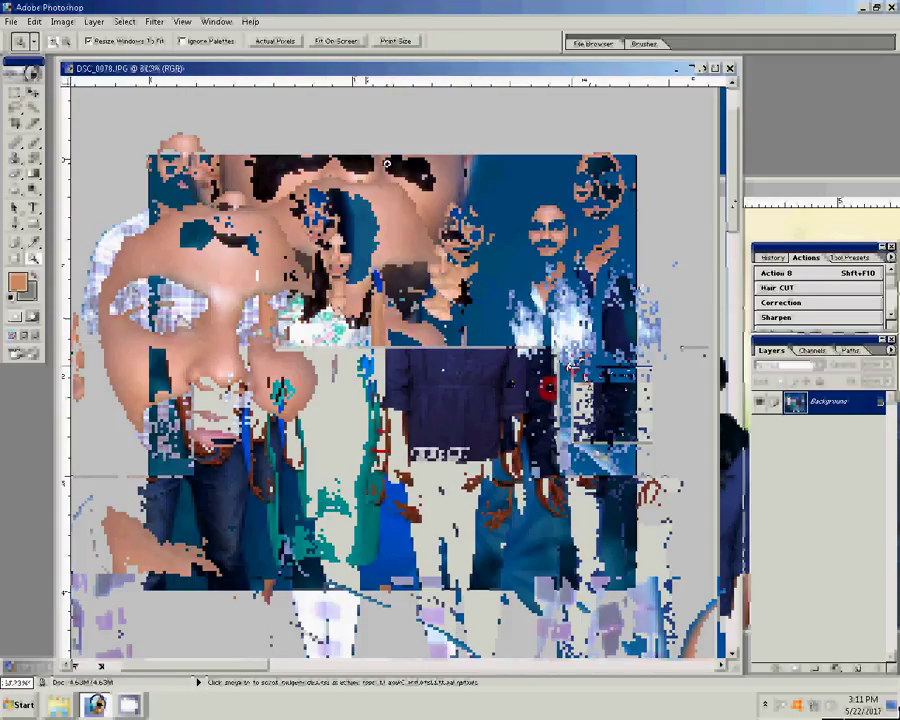
{"action": "right_click", "coordinate": [414, 73]}
{"action": "left_click", "coordinate": [447, 92]}
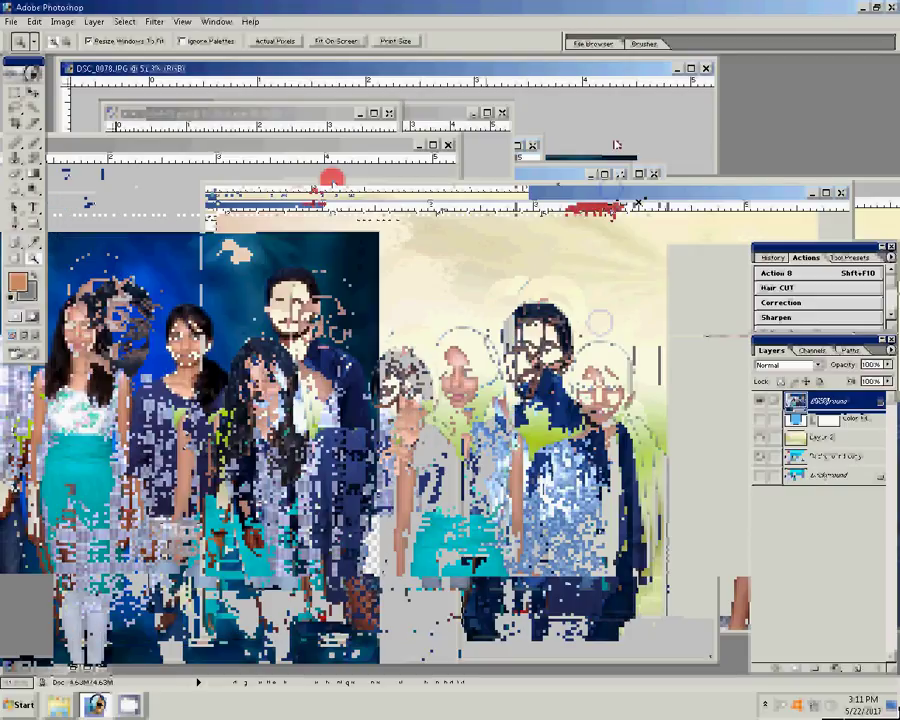
- Create a new document from the 4 x 6 page preset
{"action": "left_click", "coordinate": [425, 209]}
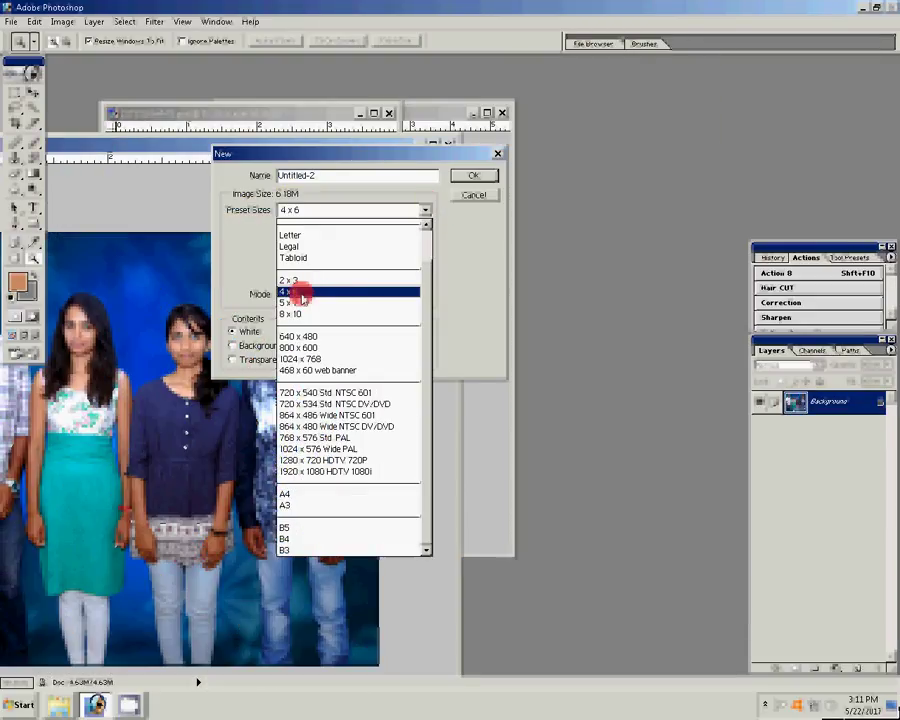
{"action": "left_click", "coordinate": [300, 292]}
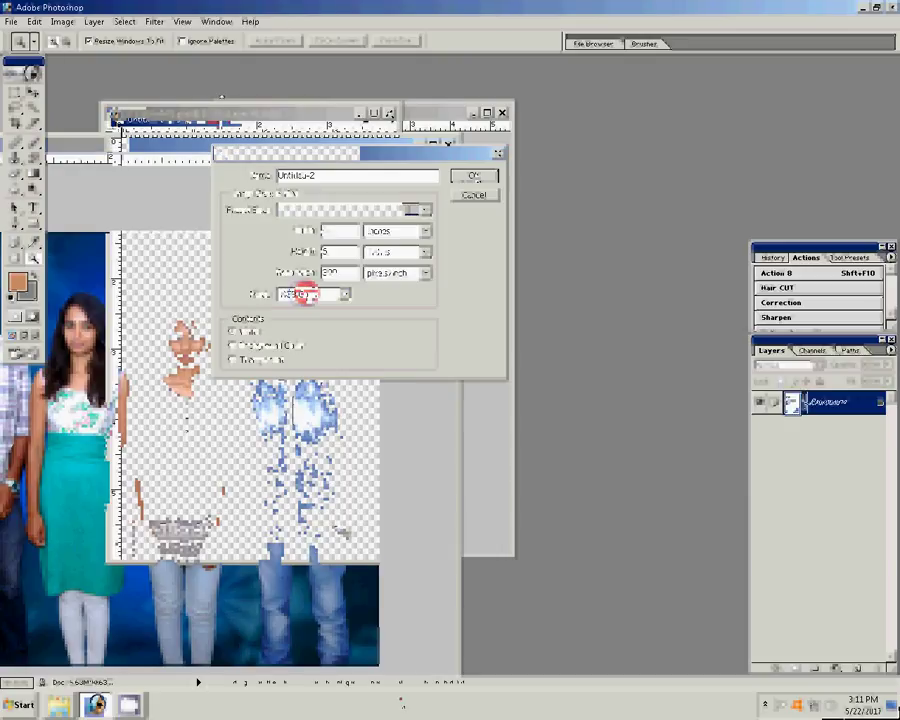
{"action": "key", "text": "Return"}
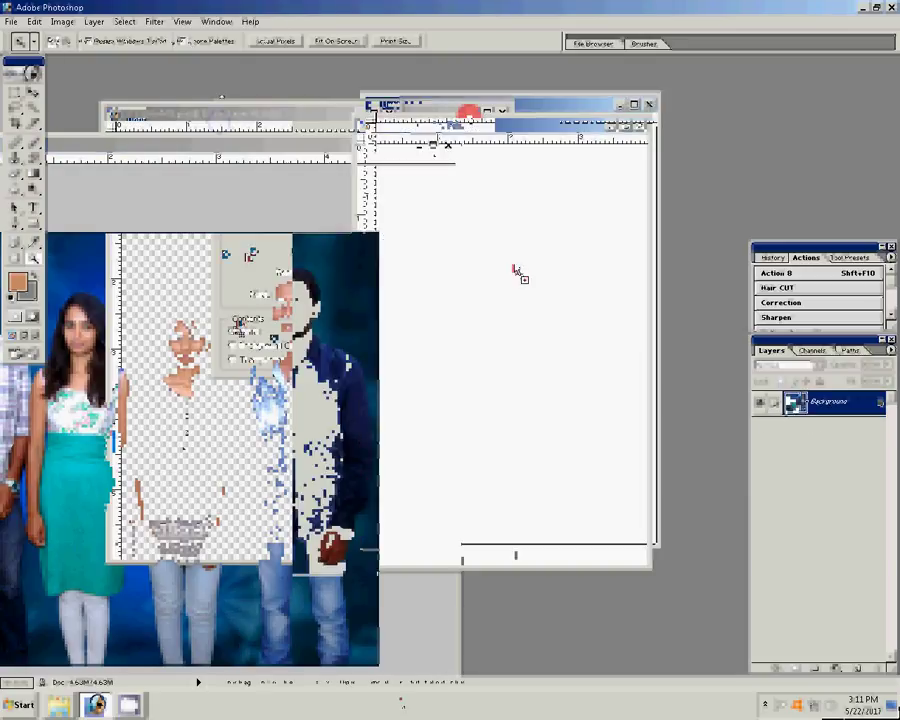
- Place the group photo on the 4 x 6 page and rotate it 90° clockwise
{"action": "left_click_drag", "start_coordinate": [517, 273], "coordinate": [517, 273]}
{"action": "key", "text": "ctrl+t"}
{"action": "right_click", "coordinate": [583, 177]}
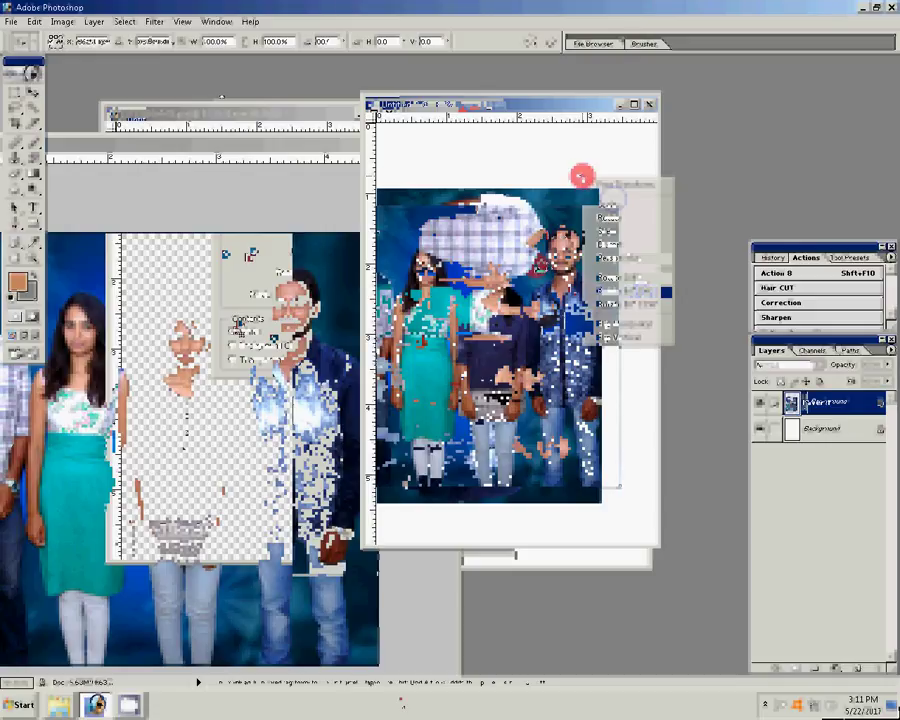
{"action": "left_click", "coordinate": [625, 291]}
{"action": "key", "text": "Return"}
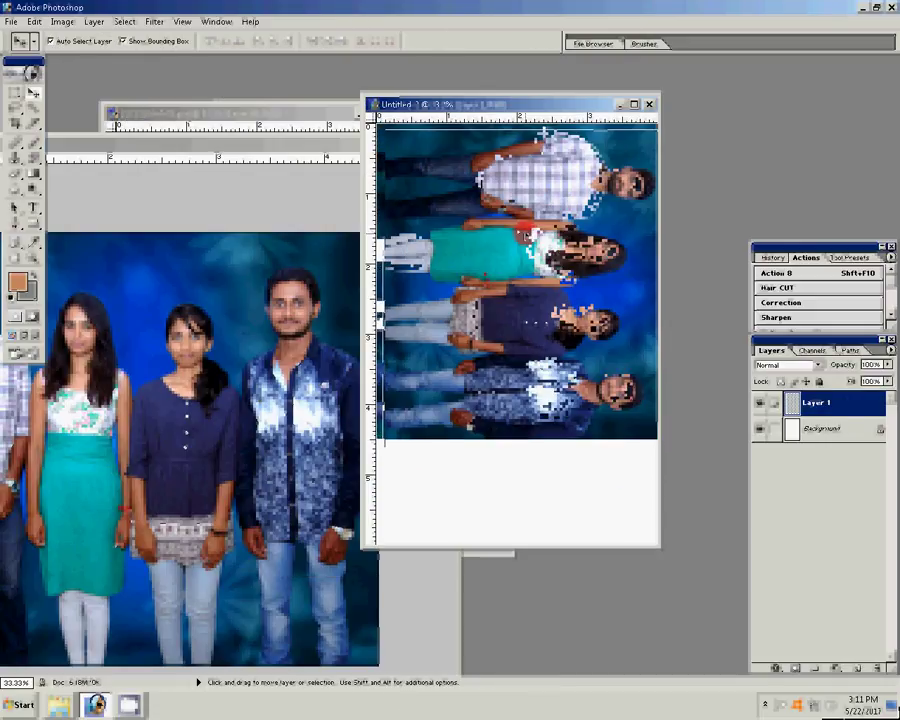
- Enlarge the strip of two small group copies to 110.2%
{"action": "key", "text": "ctrl+Tab"}
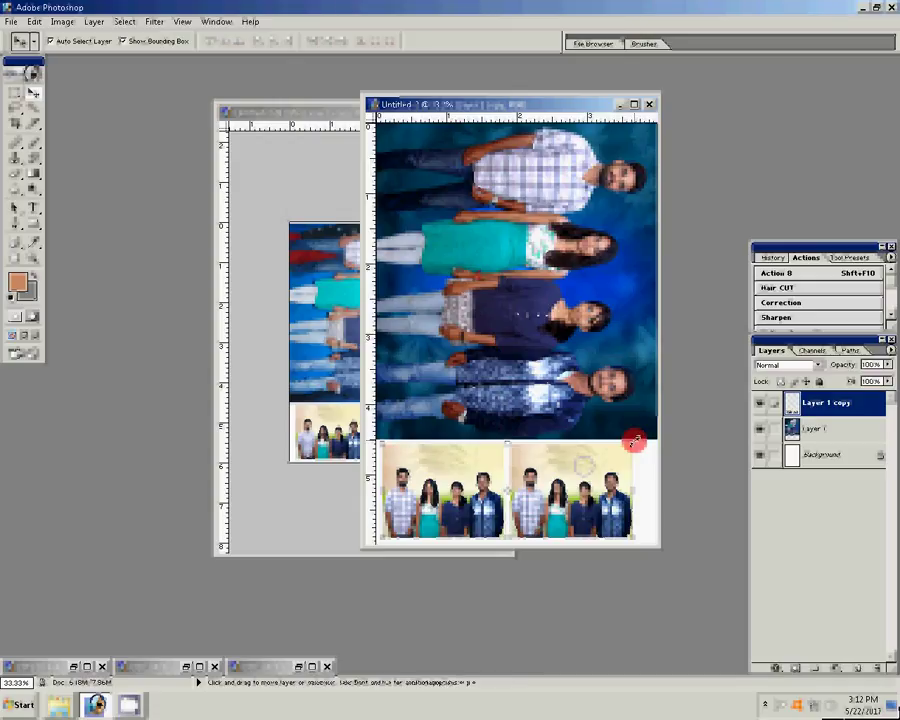
{"action": "key", "text": "ctrl+t"}
{"action": "left_click_drag", "start_coordinate": [634, 441], "coordinate": [598, 465]}
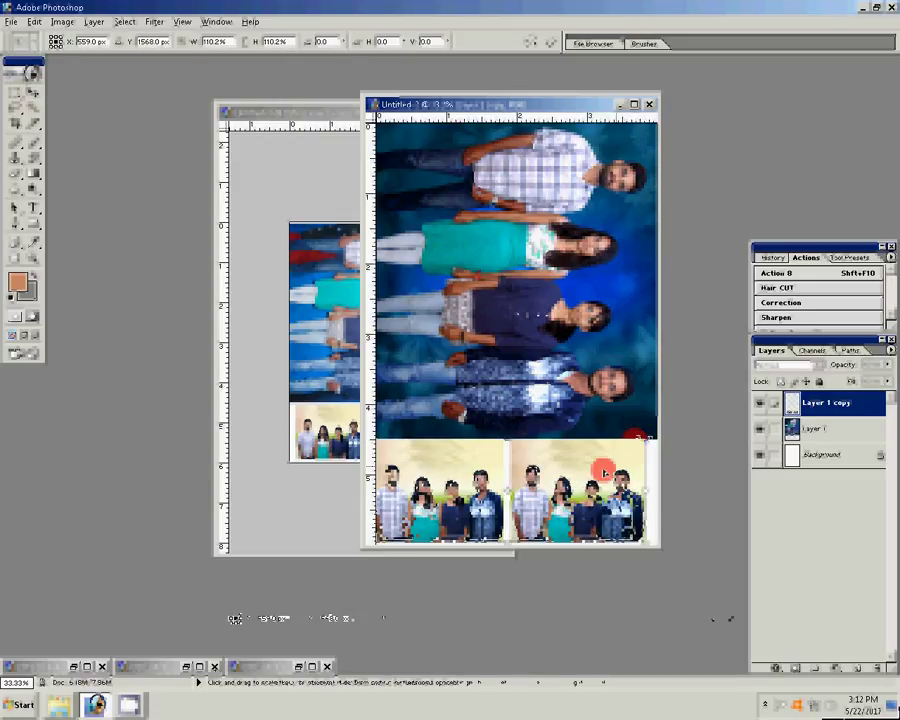
{"action": "double_click", "coordinate": [592, 458]}
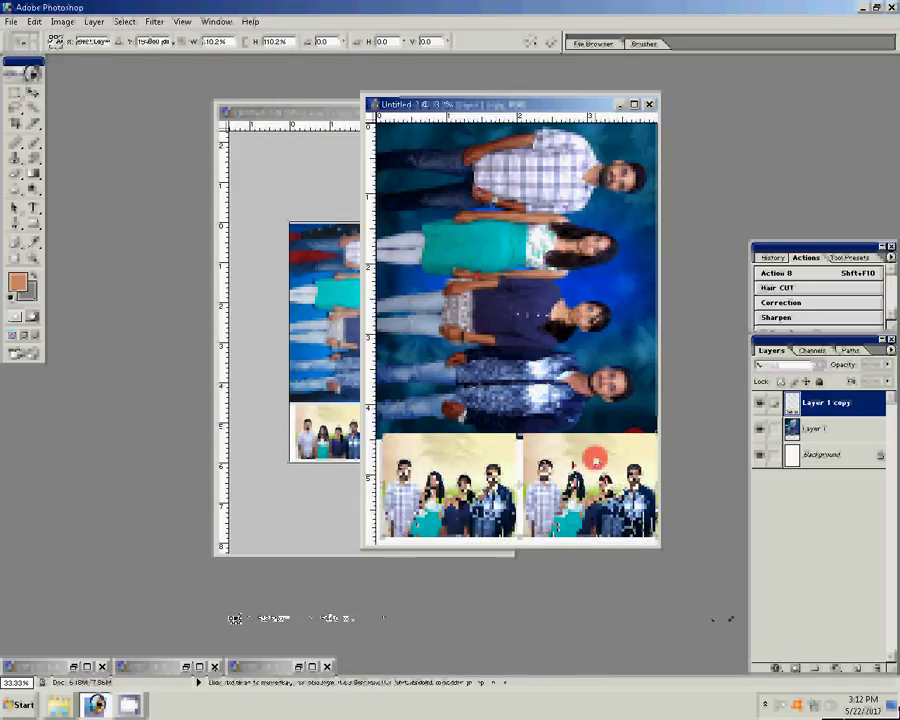
- Send the strip layer below the main photo and flatten the page
{"action": "key", "text": "Return"}
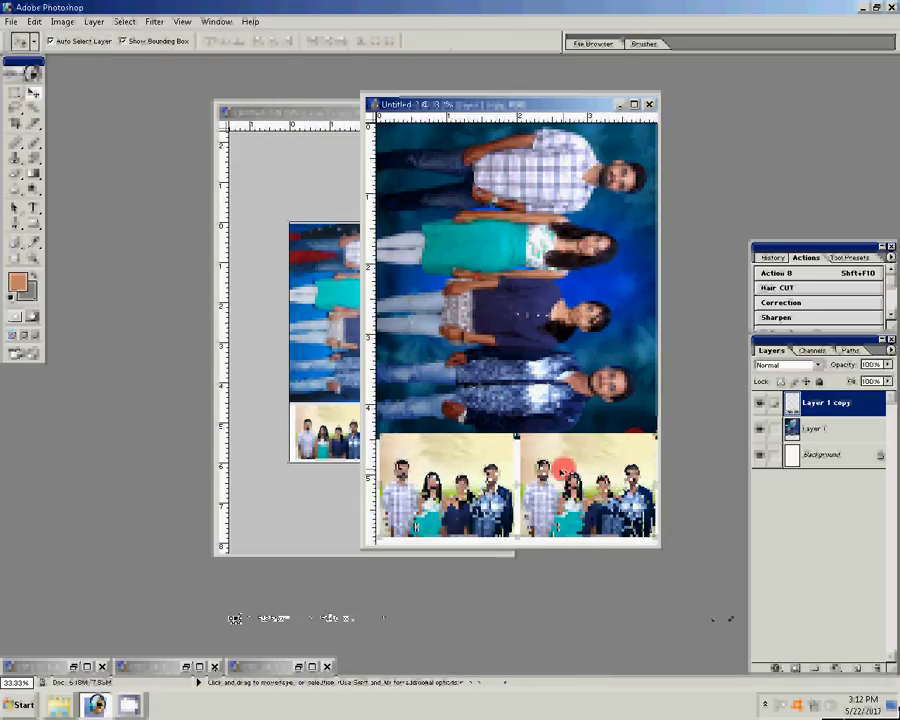
{"action": "key", "text": "ctrl+bracketleft"}
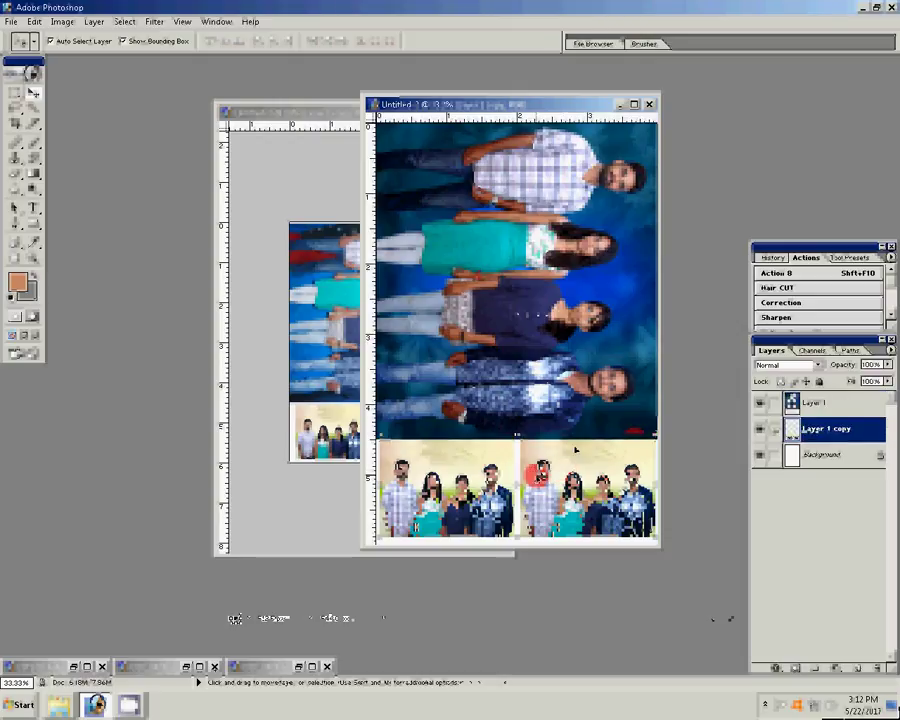
{"action": "key", "text": "ctrl+shift+e"}
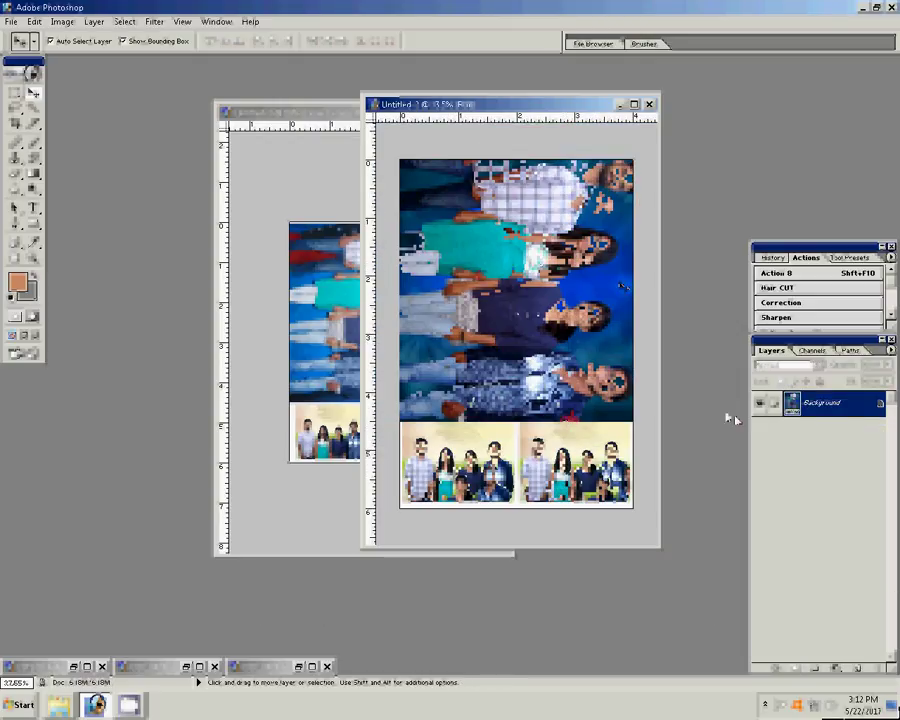
- Duplicate the flattened page layer and scale the copy down to 96.7%
{"action": "key", "text": "ctrl+j"}
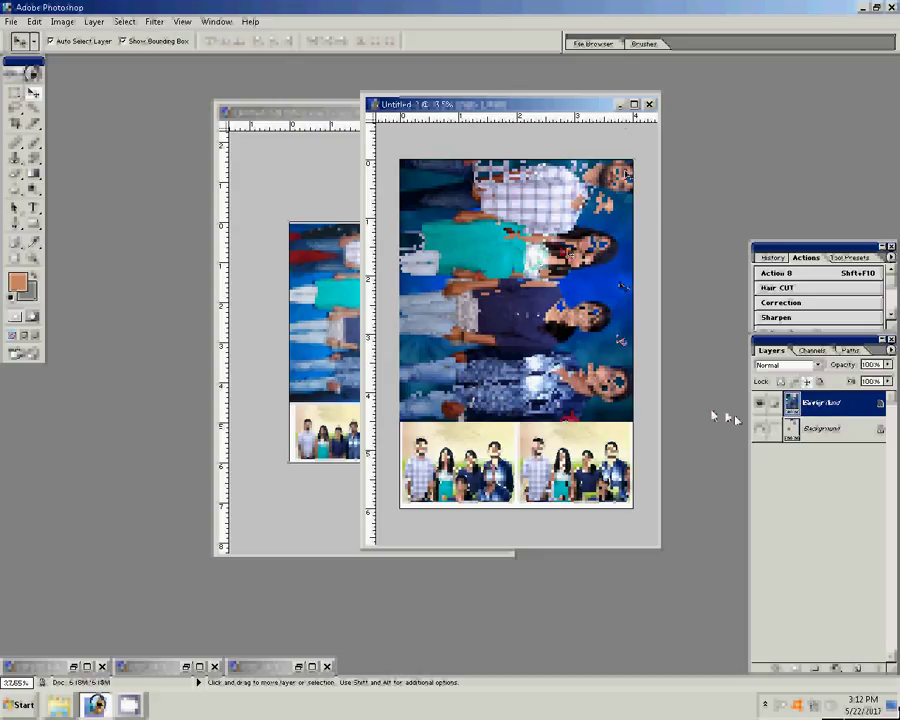
{"action": "double_click", "coordinate": [833, 410]}
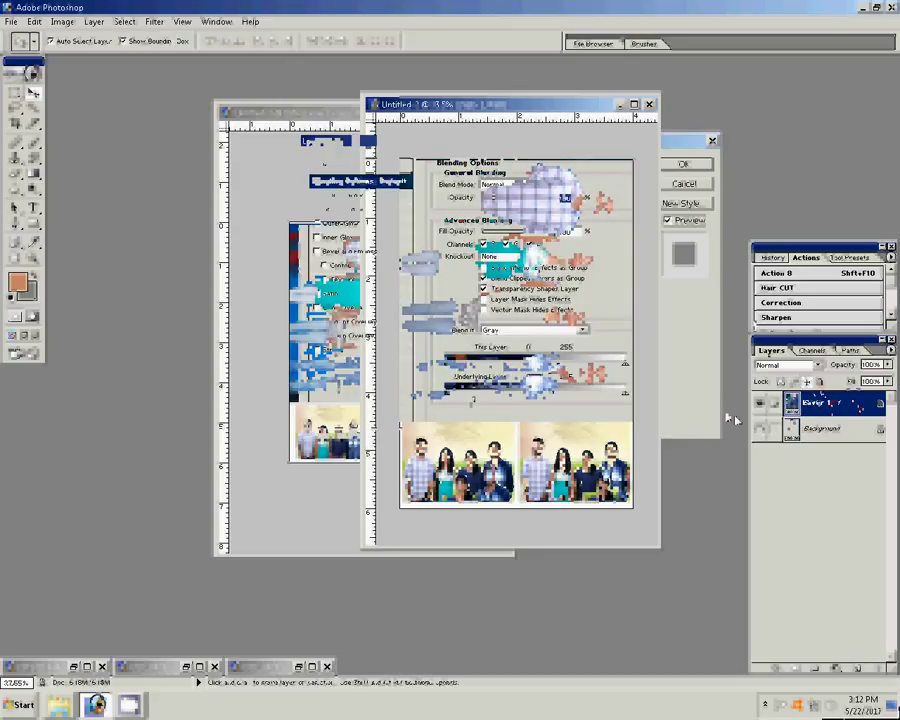
{"action": "left_click", "coordinate": [685, 184]}
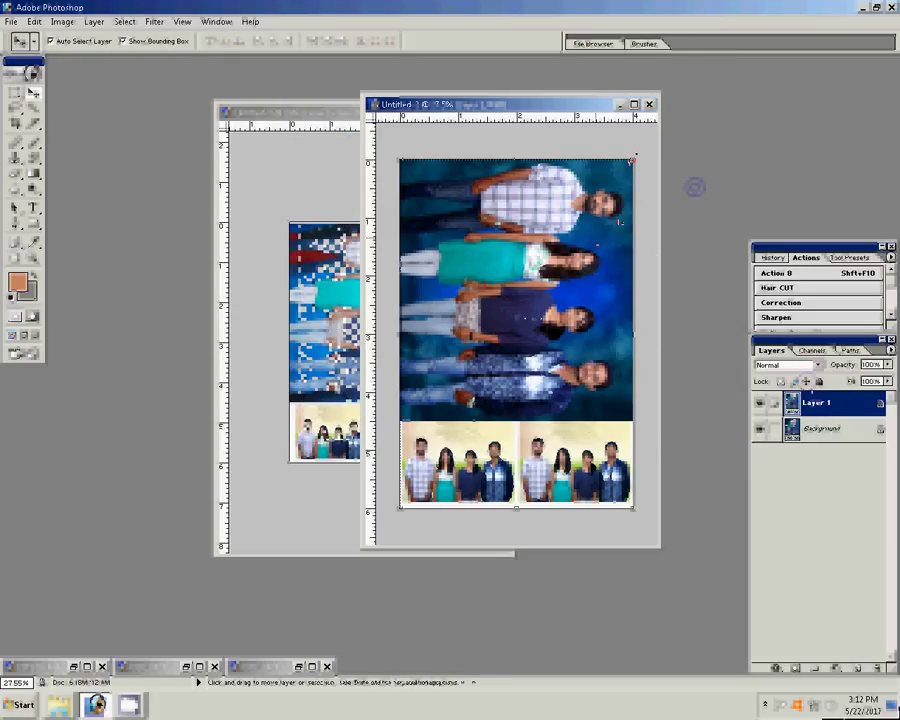
{"action": "key", "text": "ctrl+t"}
{"action": "left_click_drag", "start_coordinate": [634, 157], "coordinate": [629, 166]}
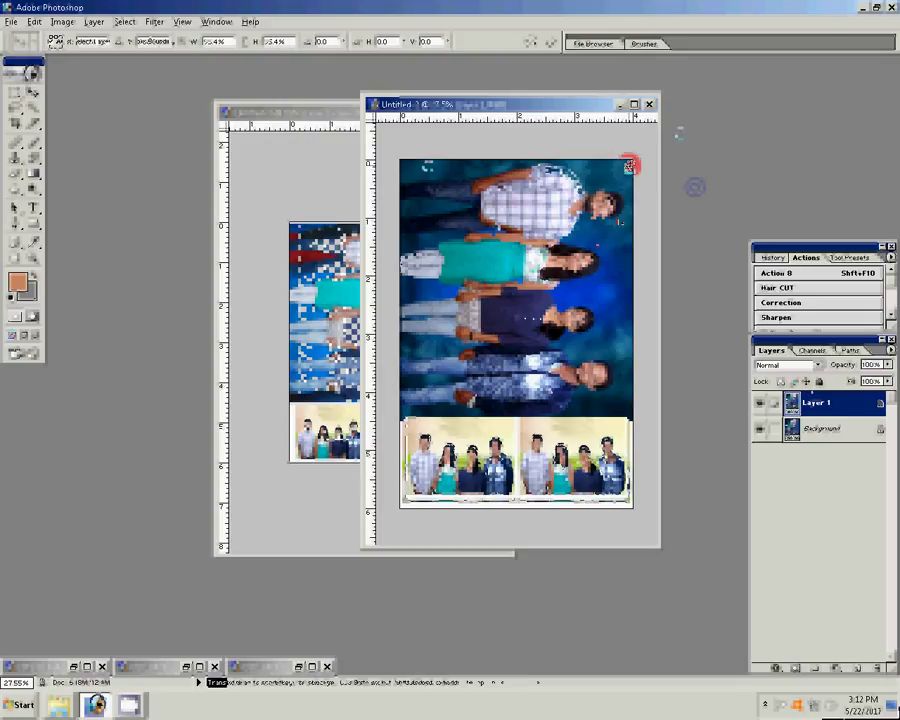
{"action": "key", "text": "Return"}
- Add a near-white #F8F4F2 Solid Color fill layer above the Background
{"action": "left_click", "coordinate": [828, 430]}
{"action": "left_click", "coordinate": [835, 668]}
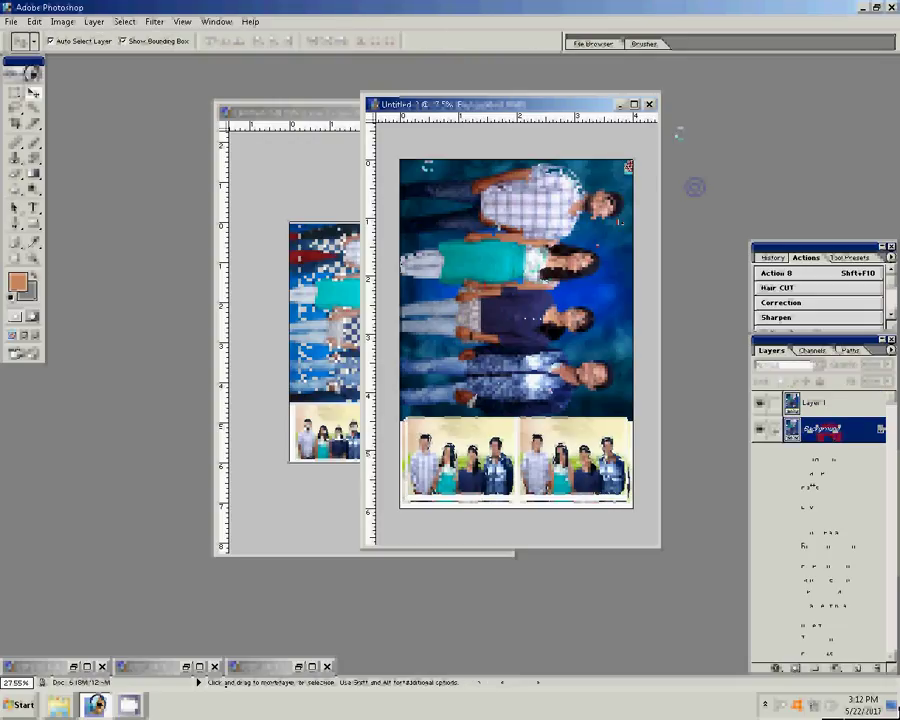
{"action": "left_click", "coordinate": [815, 458]}
{"action": "left_click", "coordinate": [501, 405]}
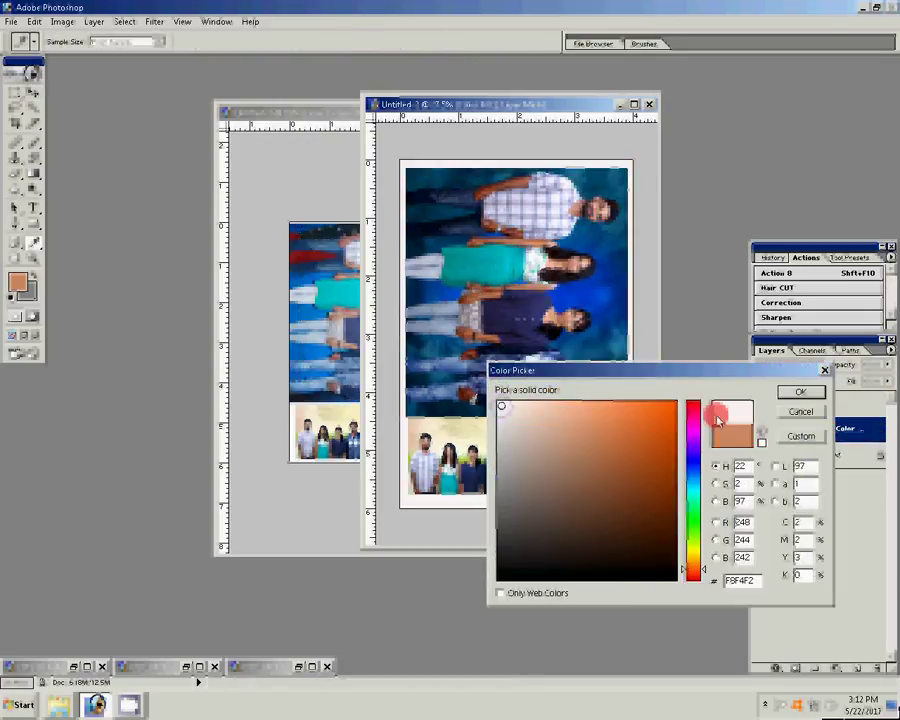
{"action": "left_click", "coordinate": [790, 392]}
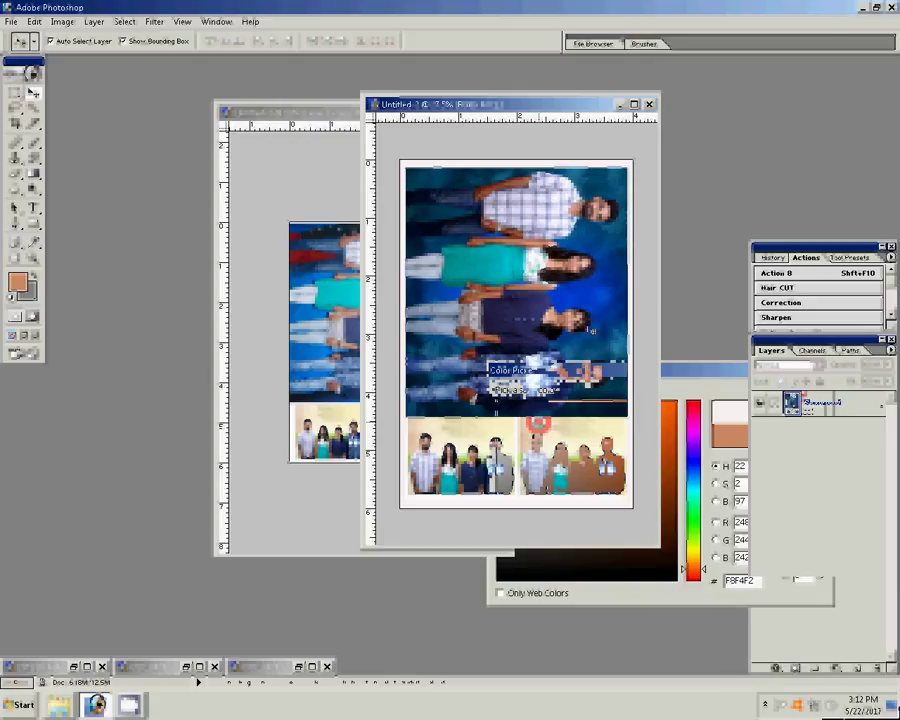
- Review the 4 x 6 page in Print with Preview, trying scale-to-fit, then bring up Save As
{"action": "key", "text": "ctrl+alt+p"}
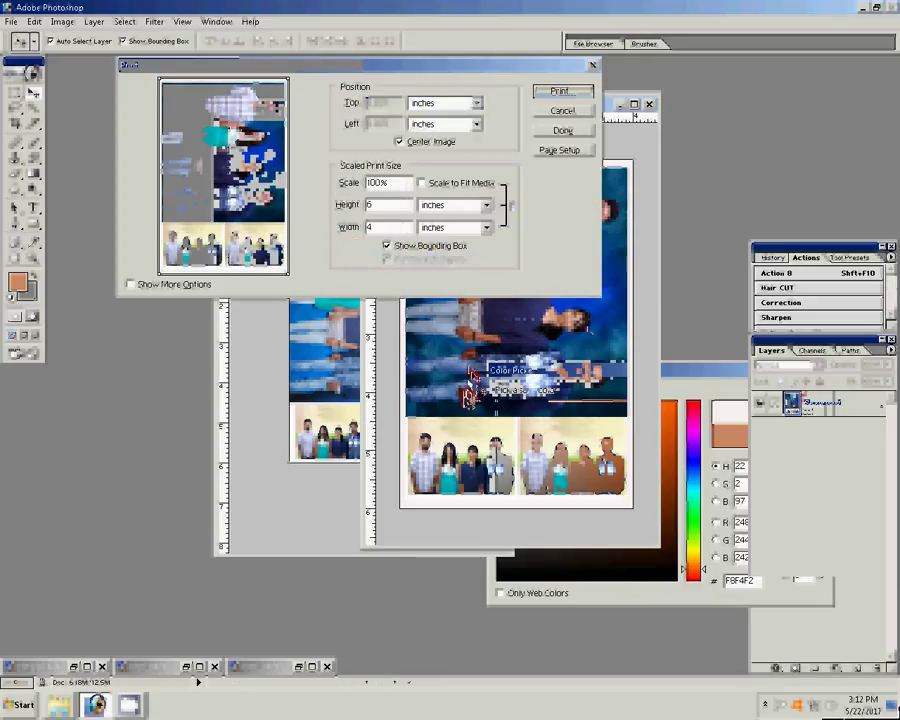
{"action": "left_click", "coordinate": [469, 182]}
{"action": "left_click", "coordinate": [565, 109]}
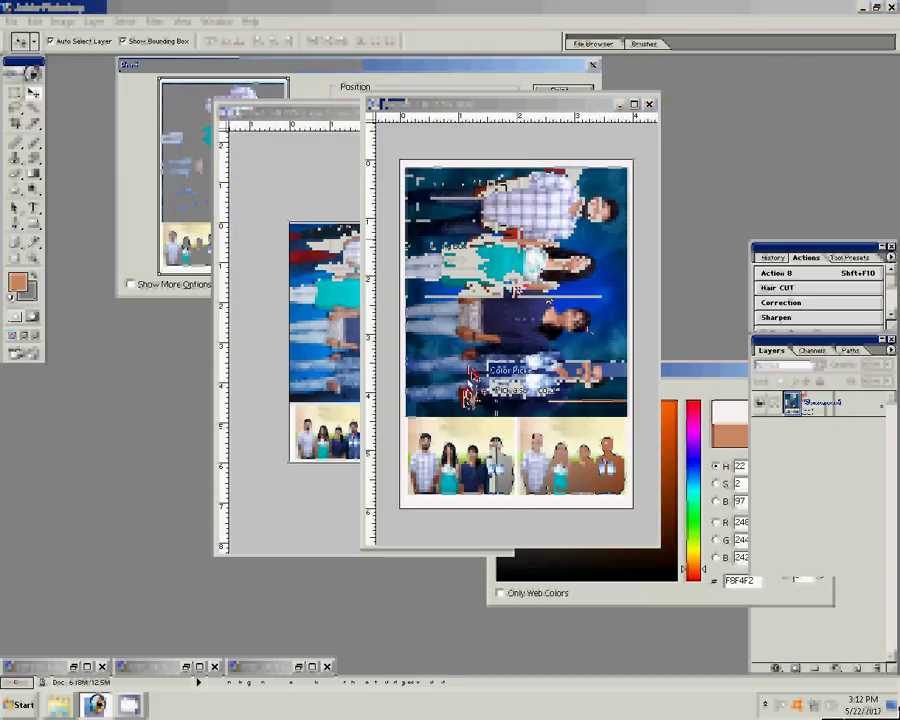
{"action": "left_click", "coordinate": [511, 287]}
{"action": "key", "text": "ctrl+o"}
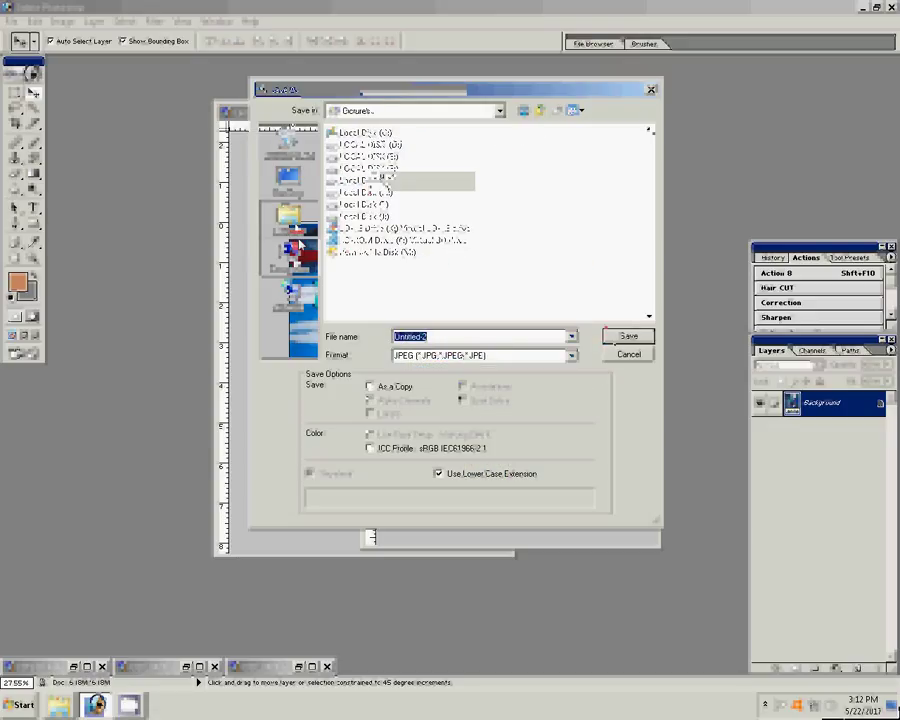
- Save the page in Pictures as JPEG 1q1.jpg, accepting the default quality
{"action": "type", "text": "1g1"}
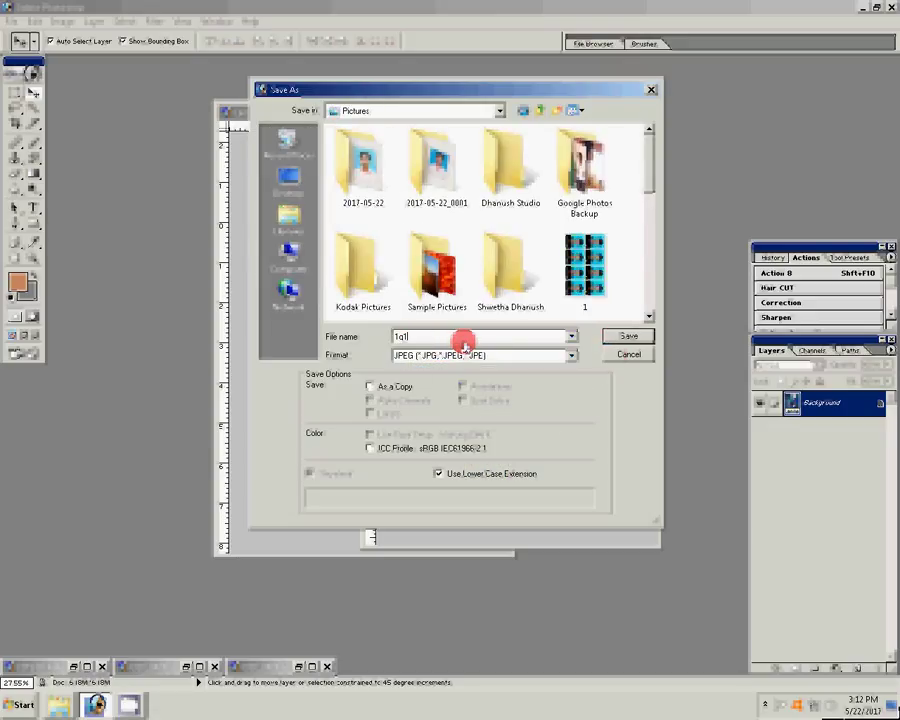
{"action": "left_click", "coordinate": [628, 338]}
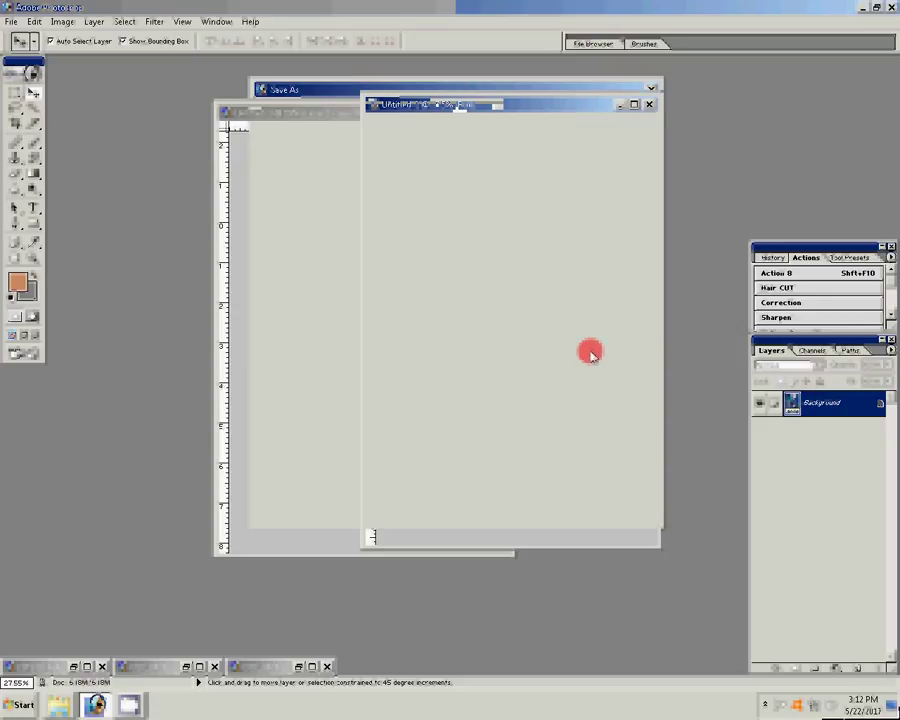
{"action": "left_click", "coordinate": [515, 316]}
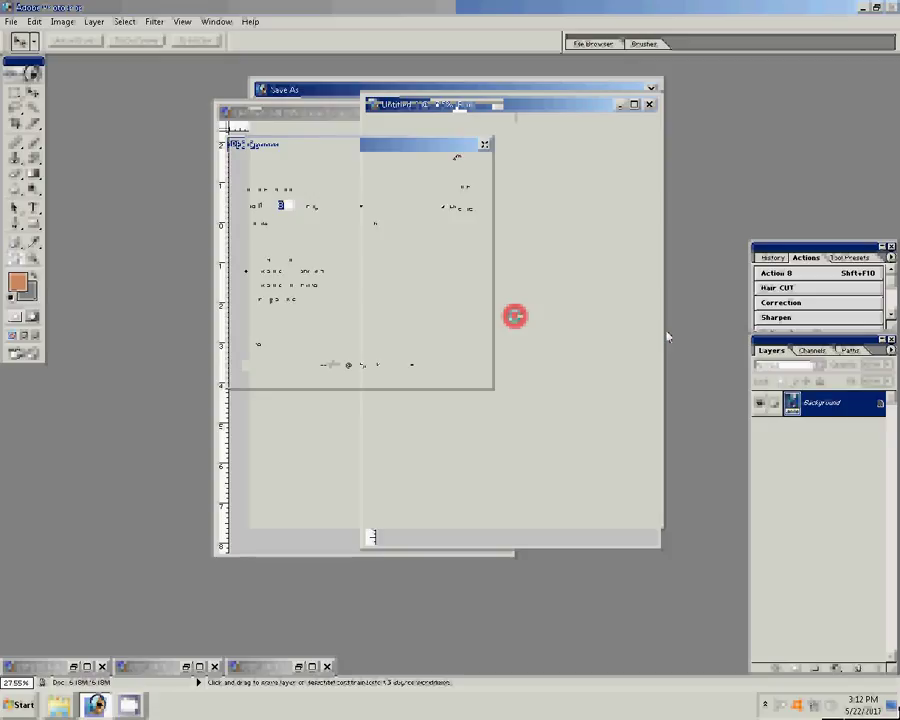
{"action": "left_click", "coordinate": [468, 169]}
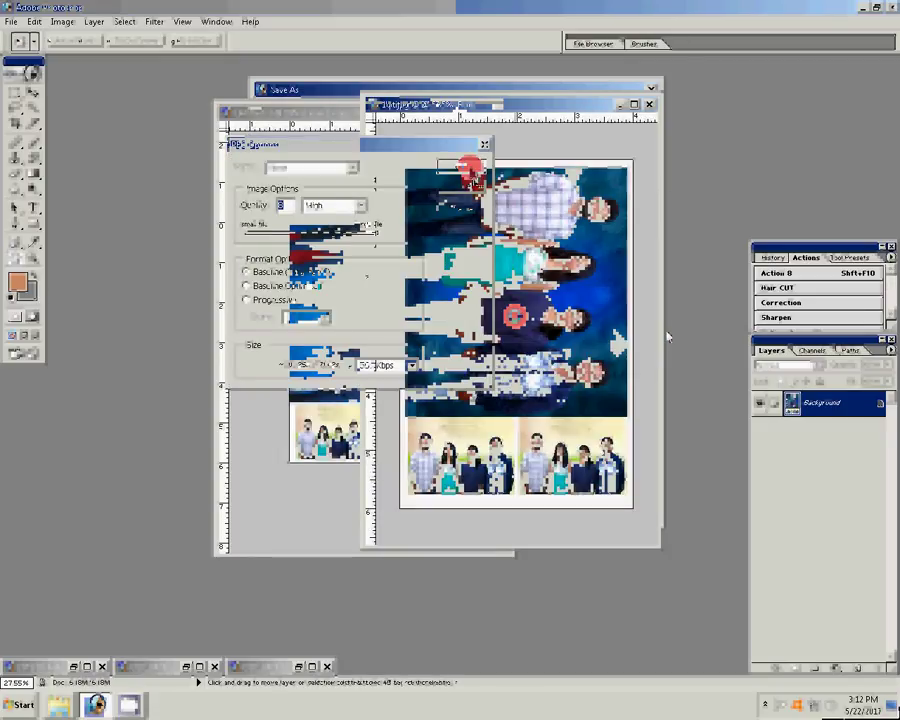
- Print one copy of the page on the HiTi S420 printer
{"action": "key", "text": "ctrl+p"}
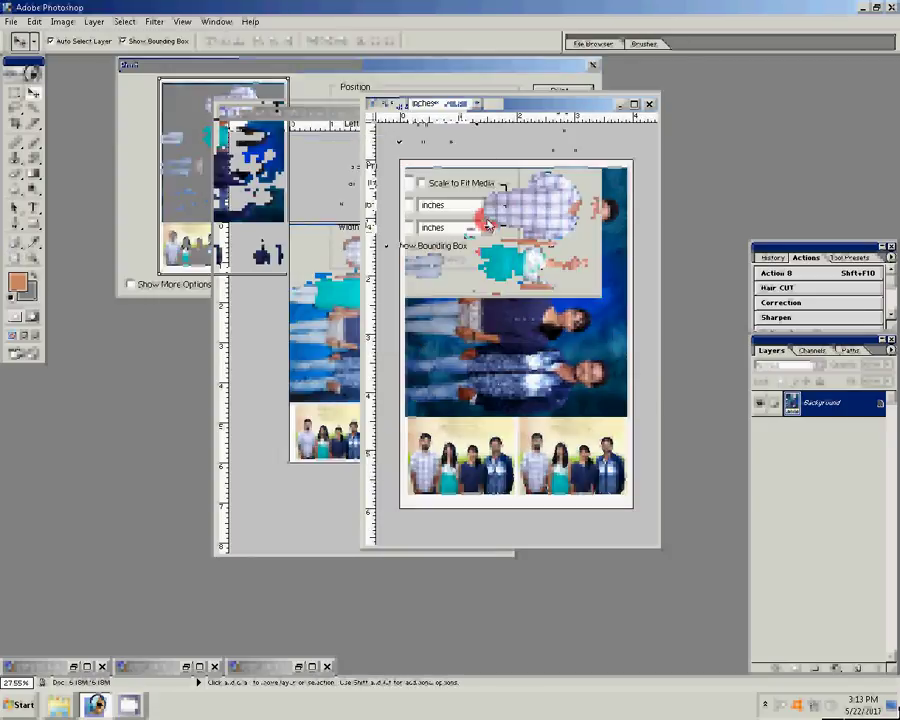
{"action": "left_click", "coordinate": [559, 92]}
{"action": "left_click", "coordinate": [497, 259]}
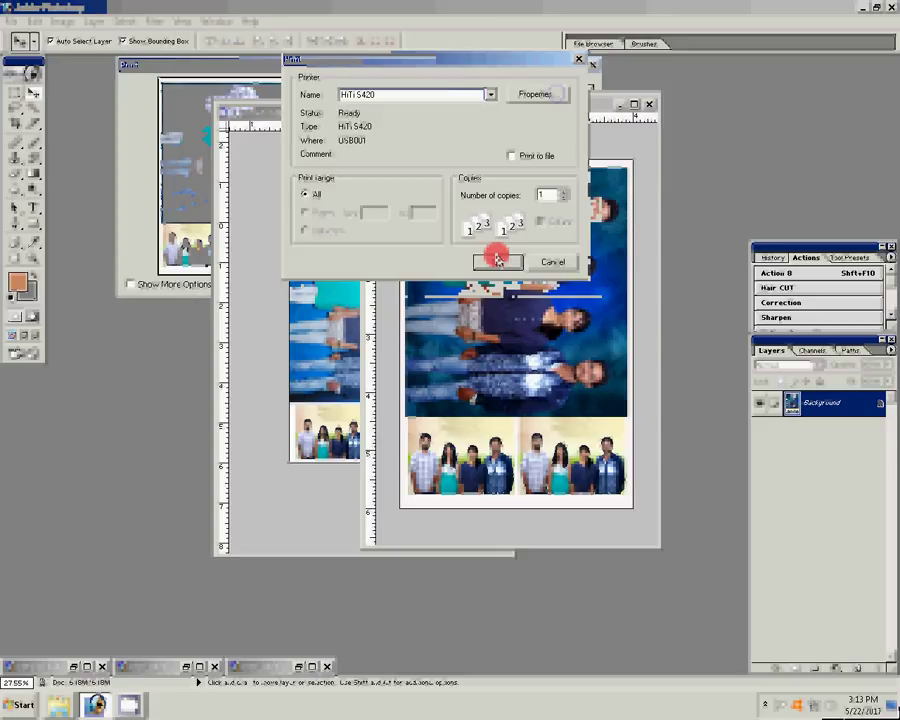